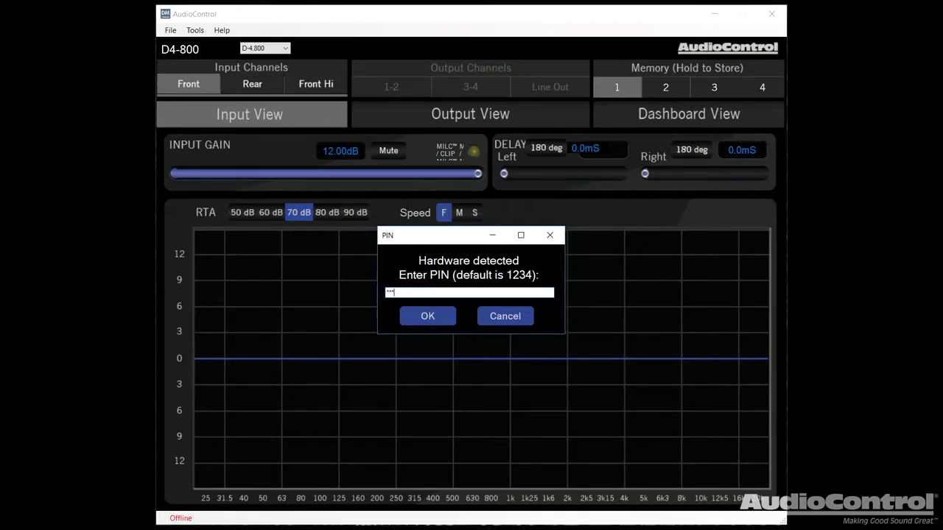
Submit the PIN to bring the D4-800 online, dismiss the connection notice, and set the RTA range to 60 dB
{"action": "key", "text": "Return"}
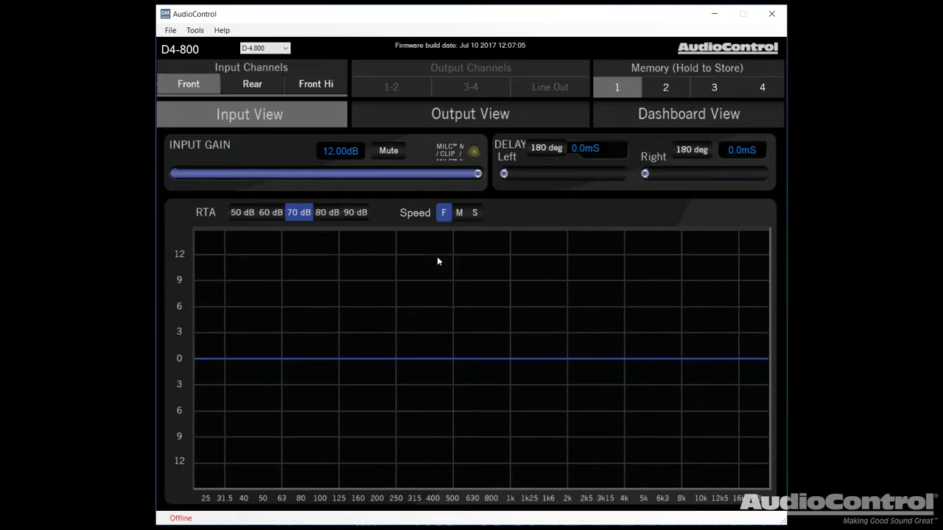
{"action": "left_click", "coordinate": [519, 318]}
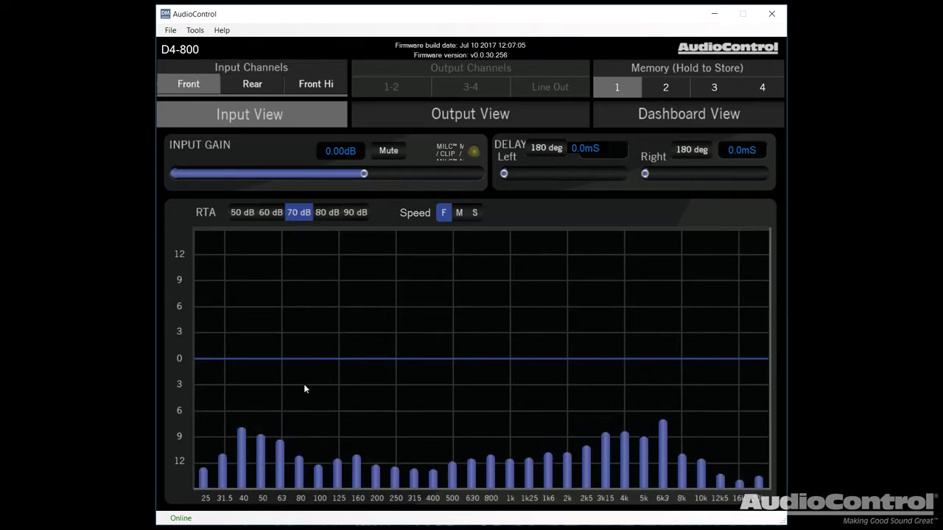
{"action": "left_click", "coordinate": [278, 214]}
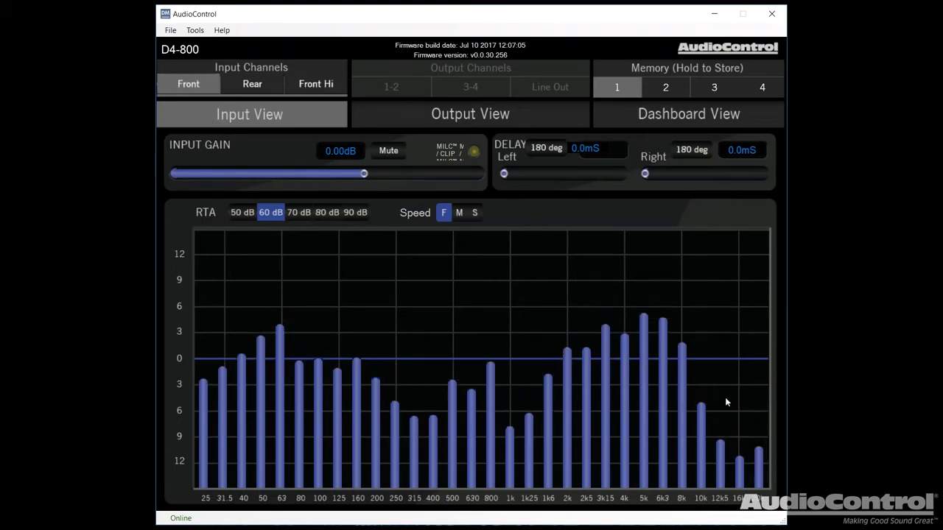
{"action": "left_click", "coordinate": [327, 84]}
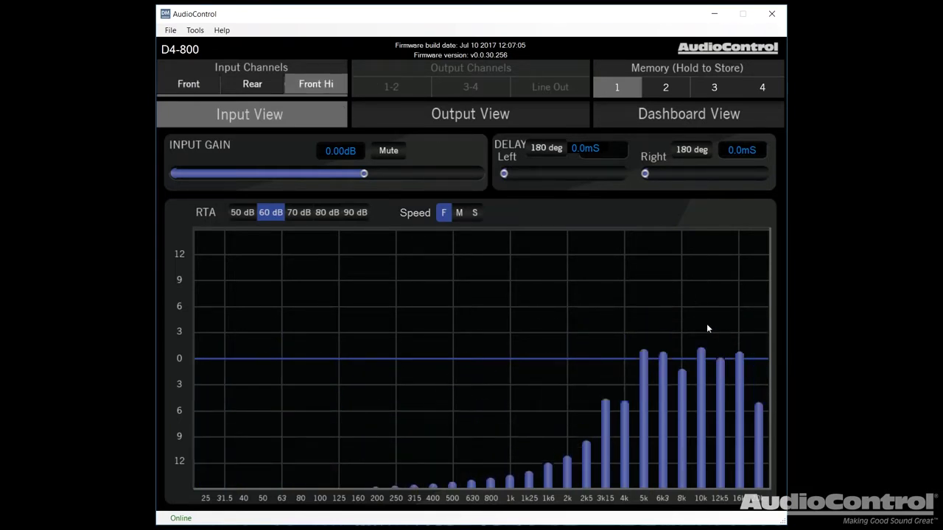
{"action": "left_click", "coordinate": [199, 86]}
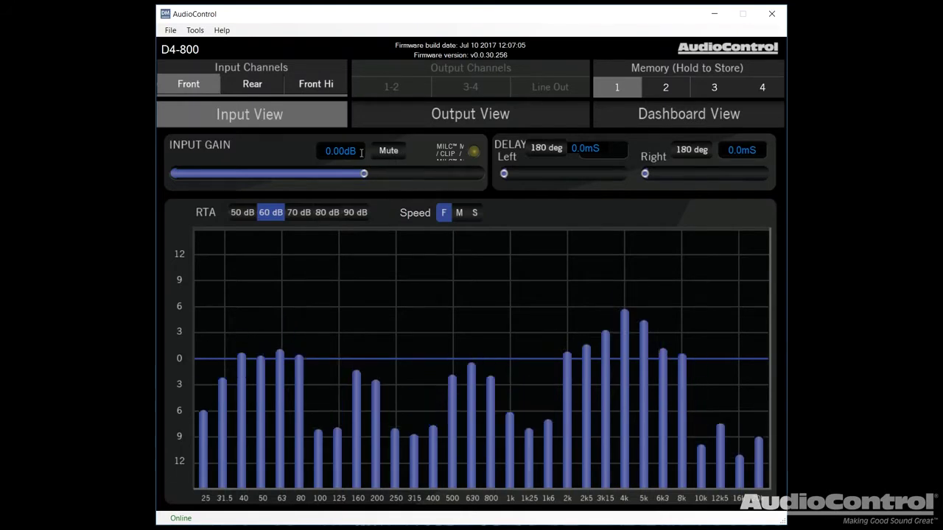
{"action": "left_click", "coordinate": [388, 151]}
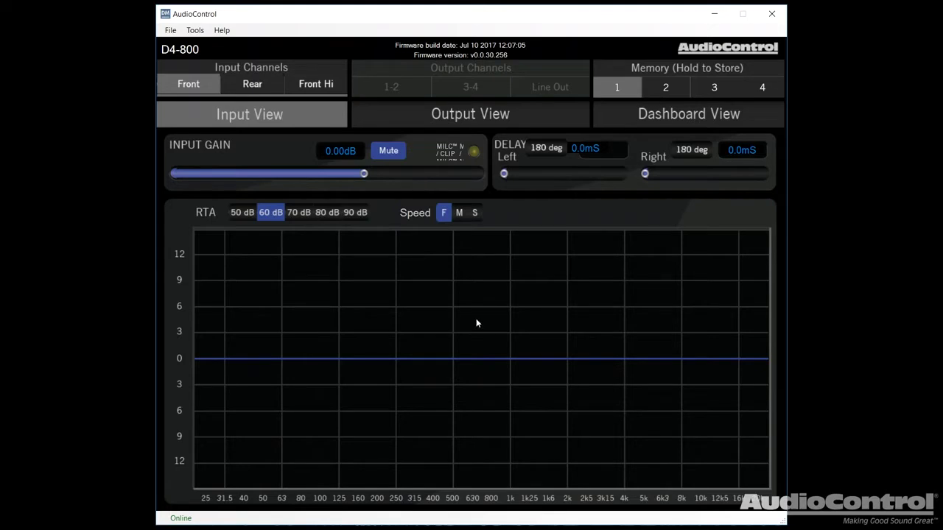
{"action": "left_click", "coordinate": [382, 155]}
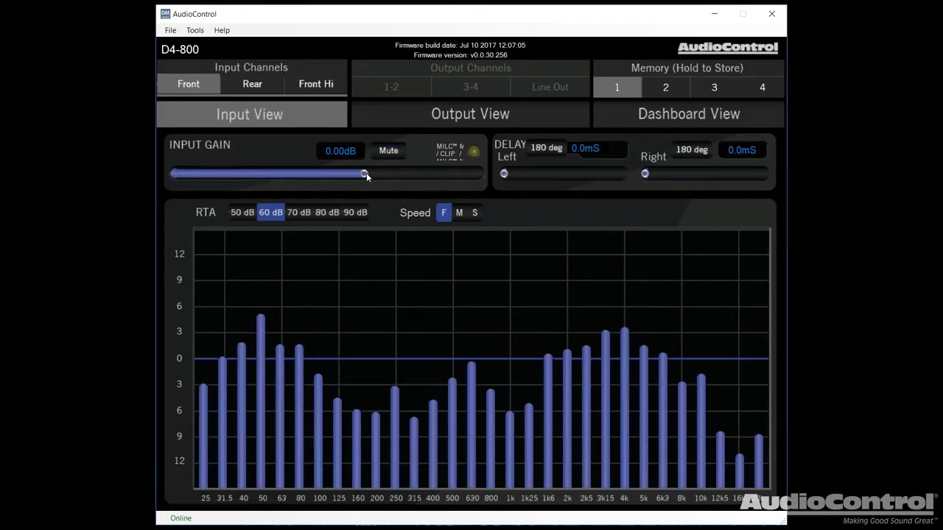
Set the Front input gain to 0.8dB and toggle 180° phase on and off for both channels
{"action": "left_click_drag", "start_coordinate": [417, 177], "coordinate": [433, 177]}
{"action": "left_click_drag", "start_coordinate": [375, 177], "coordinate": [371, 175]}
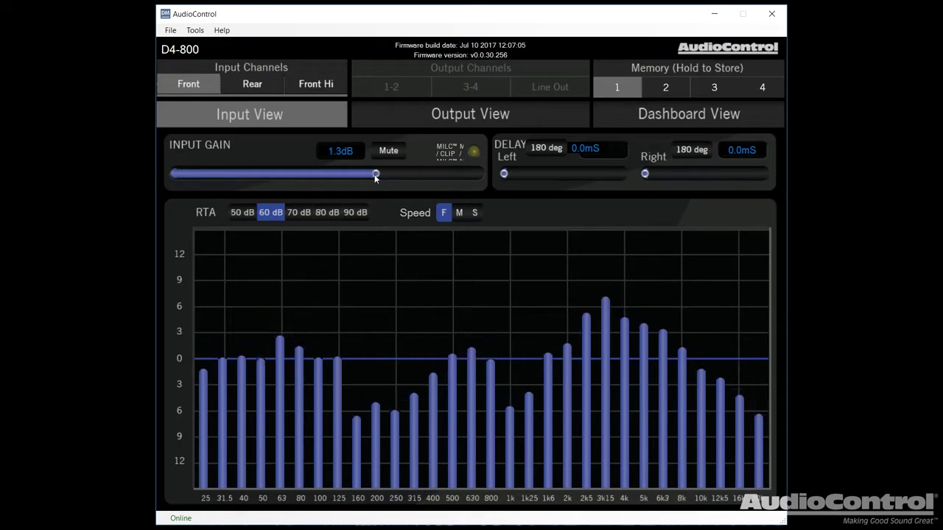
{"action": "left_click", "coordinate": [555, 150]}
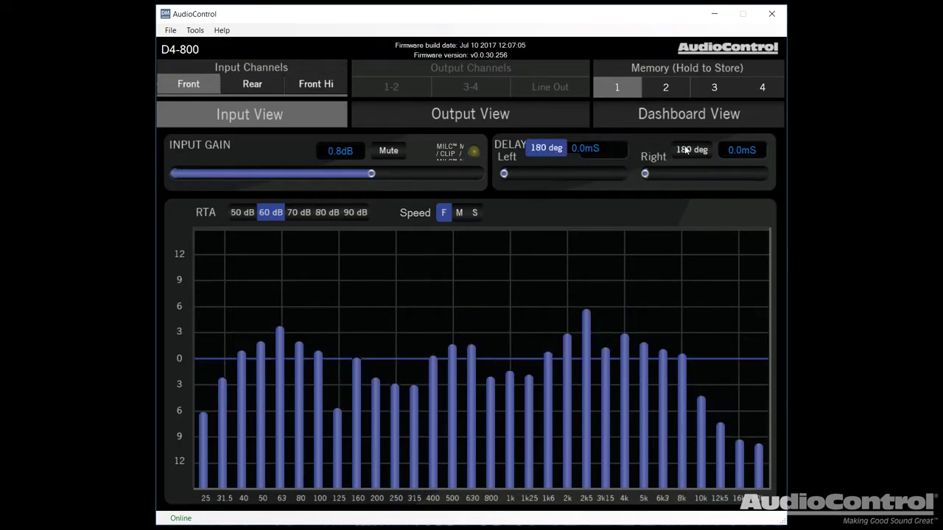
{"action": "left_click", "coordinate": [681, 150]}
{"action": "left_click", "coordinate": [546, 148]}
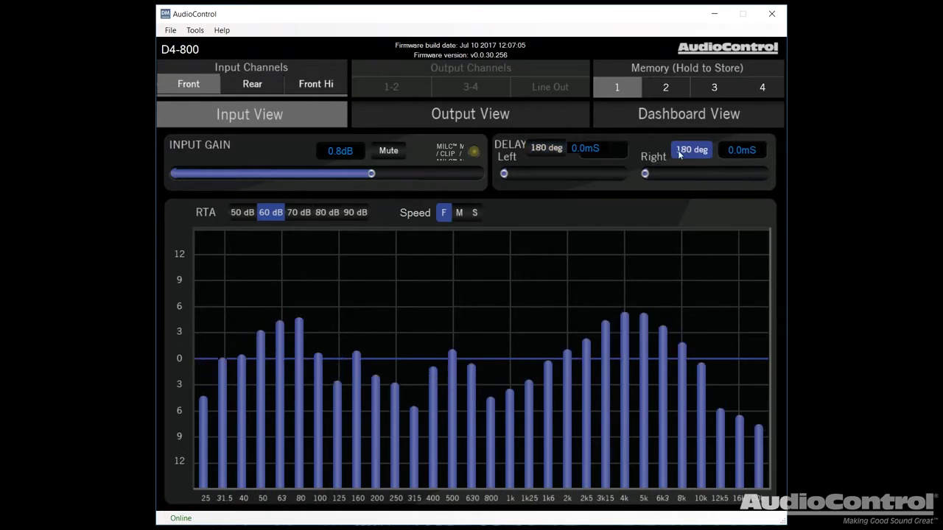
{"action": "left_click", "coordinate": [674, 152]}
Reset the Left delay to 0.0mS and switch the analyser range to 50 dB
{"action": "left_click_drag", "start_coordinate": [508, 174], "coordinate": [513, 175]}
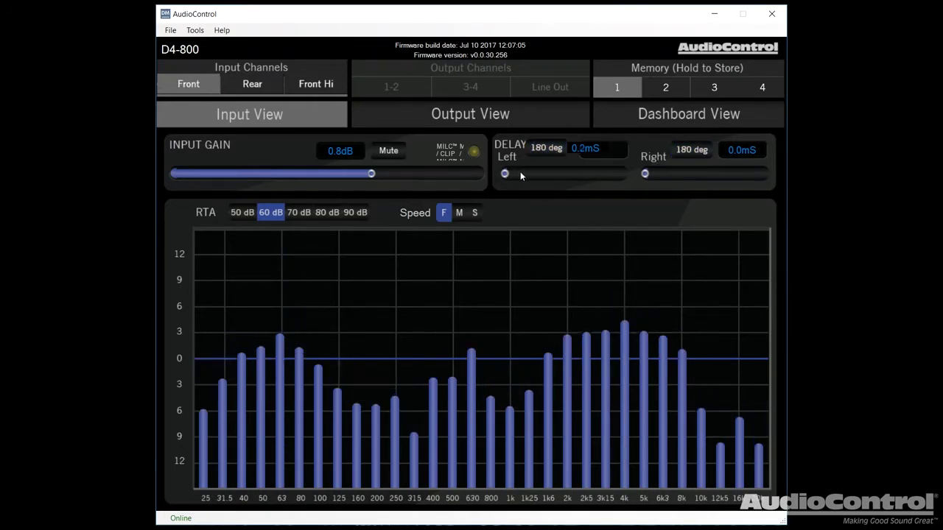
{"action": "left_click", "coordinate": [578, 150]}
{"action": "type", "text": "0"}
{"action": "key", "text": "Return"}
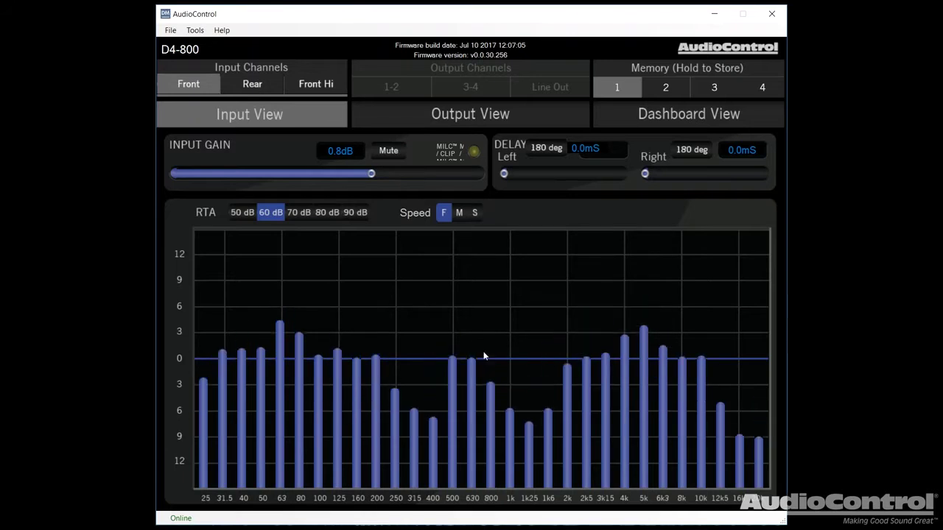
{"action": "left_click", "coordinate": [243, 212]}
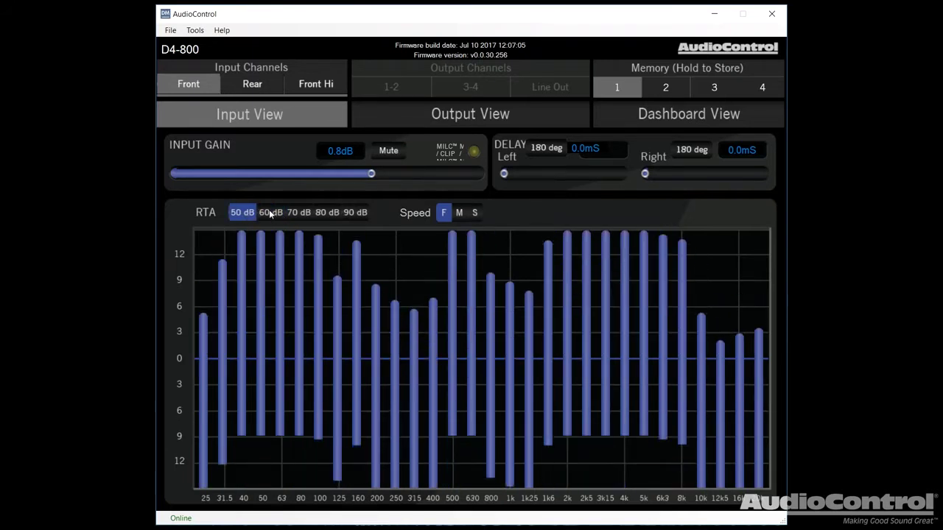
Set slow analyser response with a 70 dB range and raise the Front input gain to 10.0dB
{"action": "left_click", "coordinate": [269, 211]}
{"action": "left_click", "coordinate": [296, 213]}
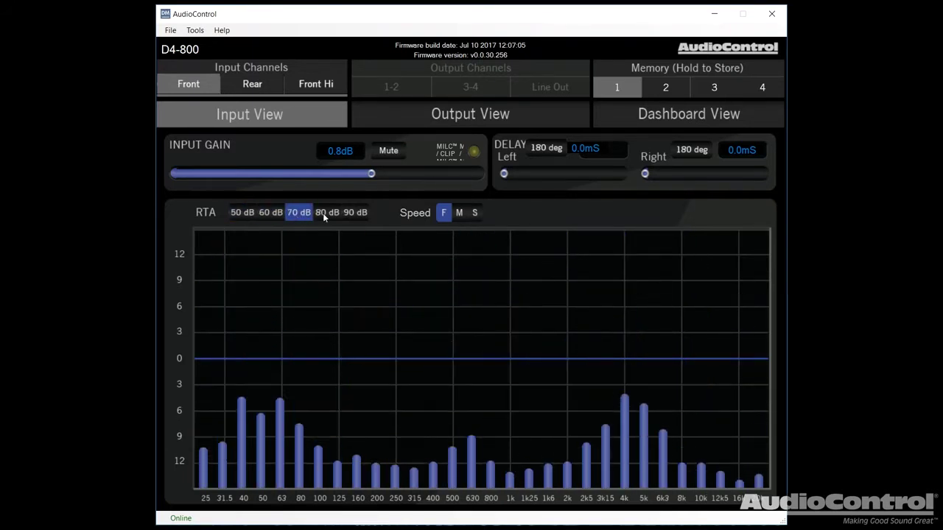
{"action": "left_click", "coordinate": [325, 213]}
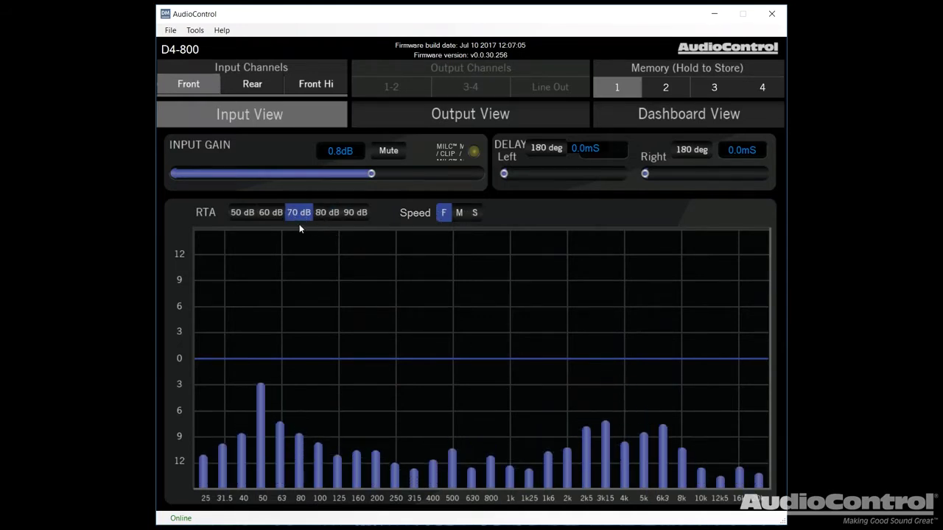
{"action": "left_click", "coordinate": [270, 212]}
{"action": "left_click", "coordinate": [459, 213]}
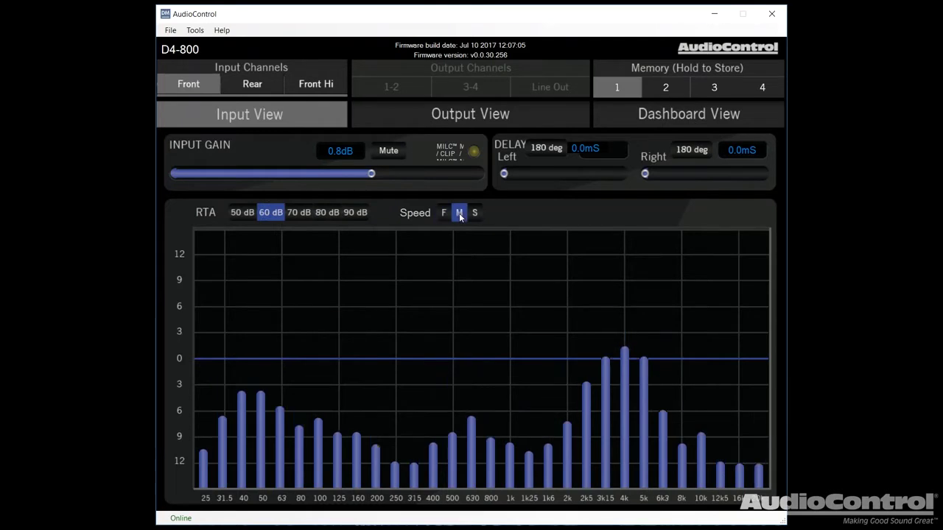
{"action": "left_click", "coordinate": [475, 213]}
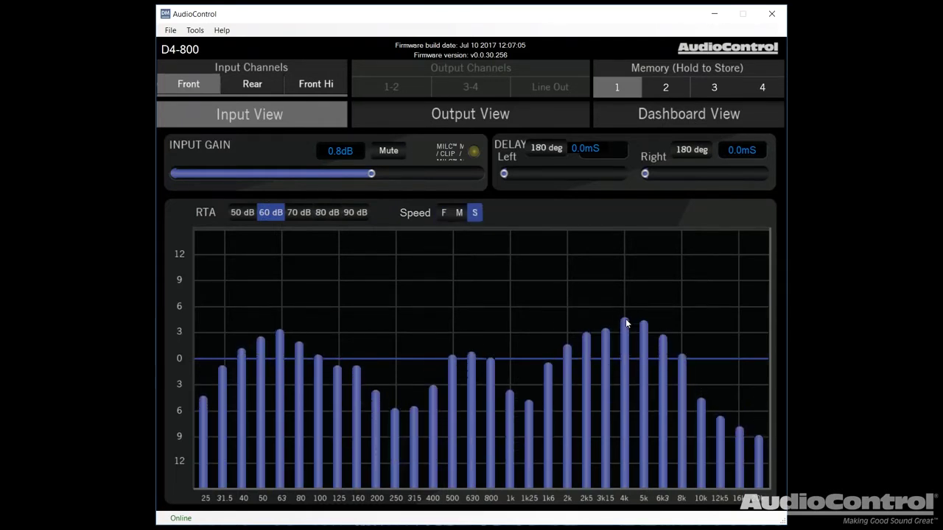
{"action": "left_click", "coordinate": [327, 212]}
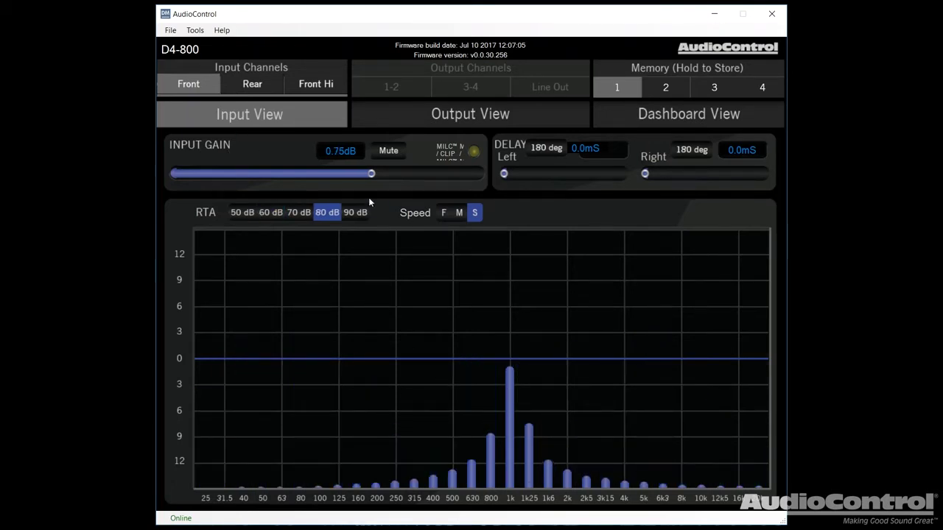
{"action": "left_click_drag", "start_coordinate": [373, 174], "coordinate": [430, 174]}
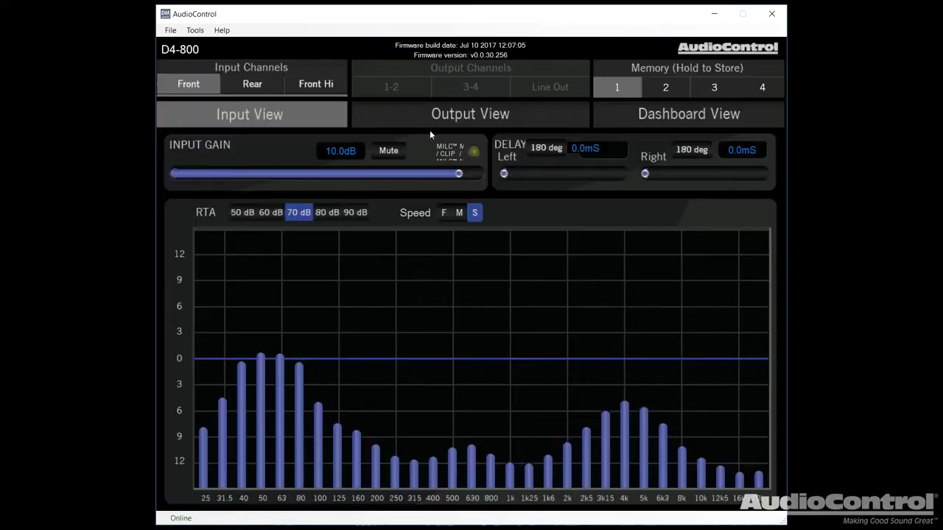
Go to Output View, step through outputs 3-4, and show the Line Out channel's summing and crossover
{"action": "left_click", "coordinate": [449, 118]}
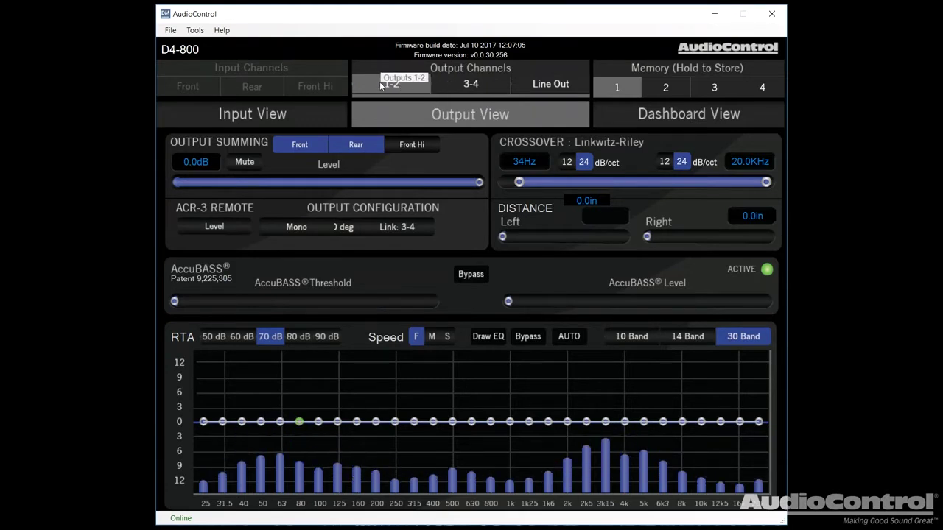
{"action": "left_click", "coordinate": [444, 93]}
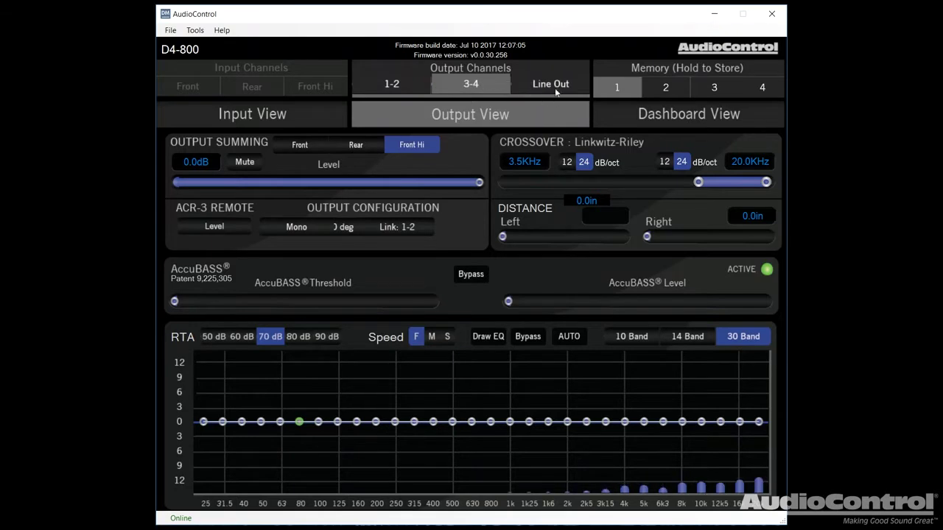
{"action": "left_click", "coordinate": [576, 89]}
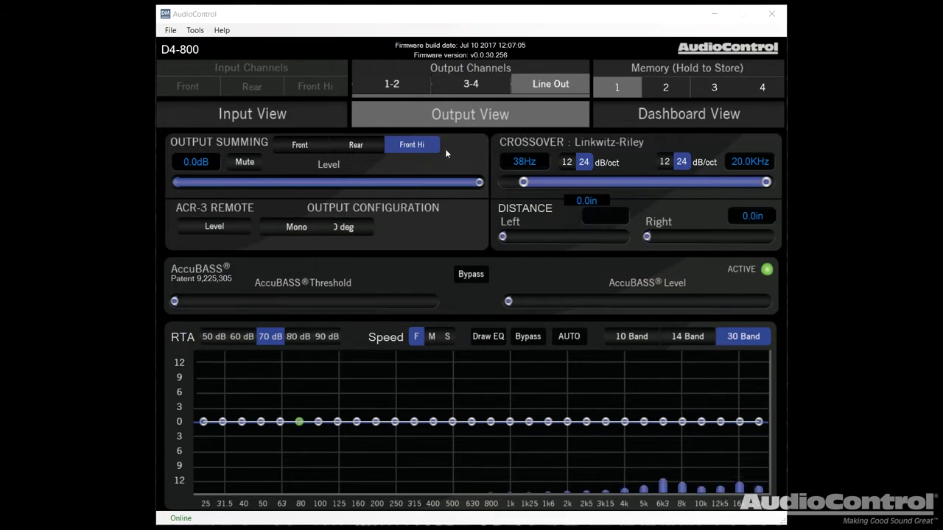
Return to outputs 1-2 and swap Rear for Front Hi in the summing, at maximum level
{"action": "left_click", "coordinate": [414, 87]}
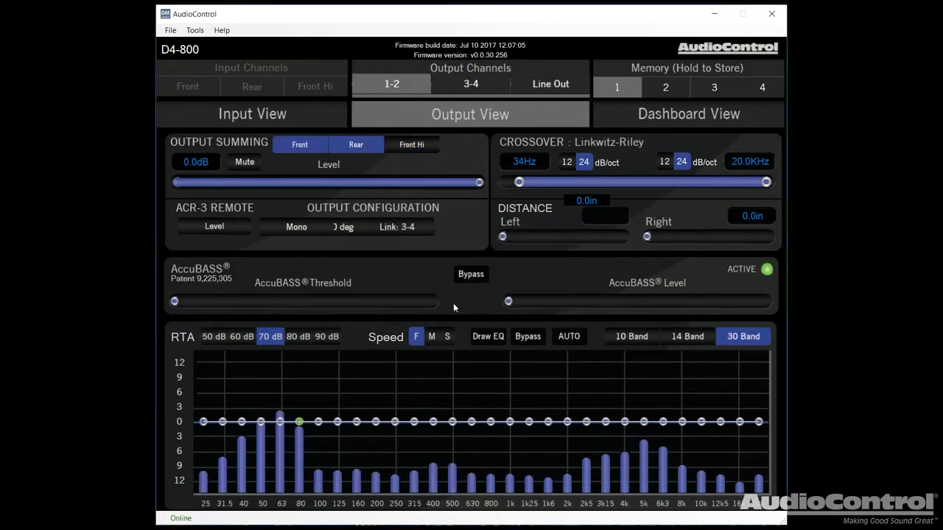
{"action": "left_click", "coordinate": [374, 147]}
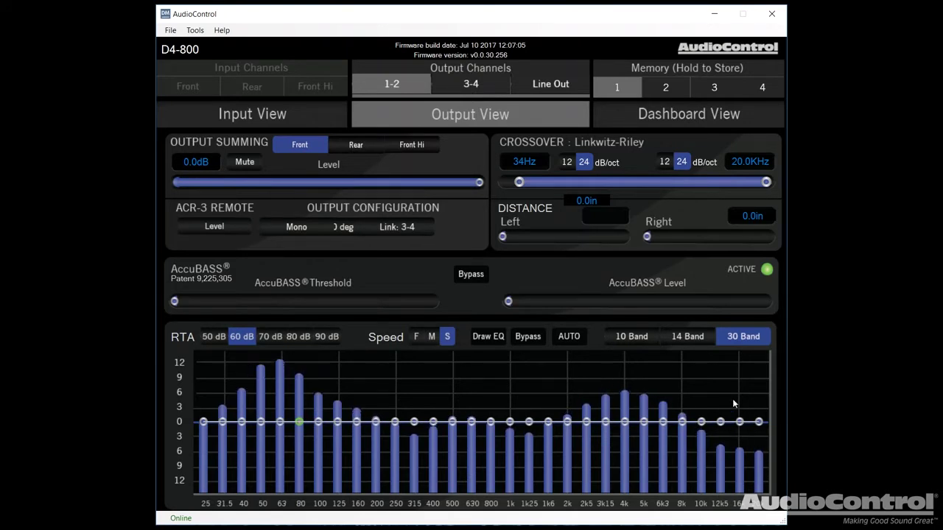
{"action": "left_click", "coordinate": [422, 144]}
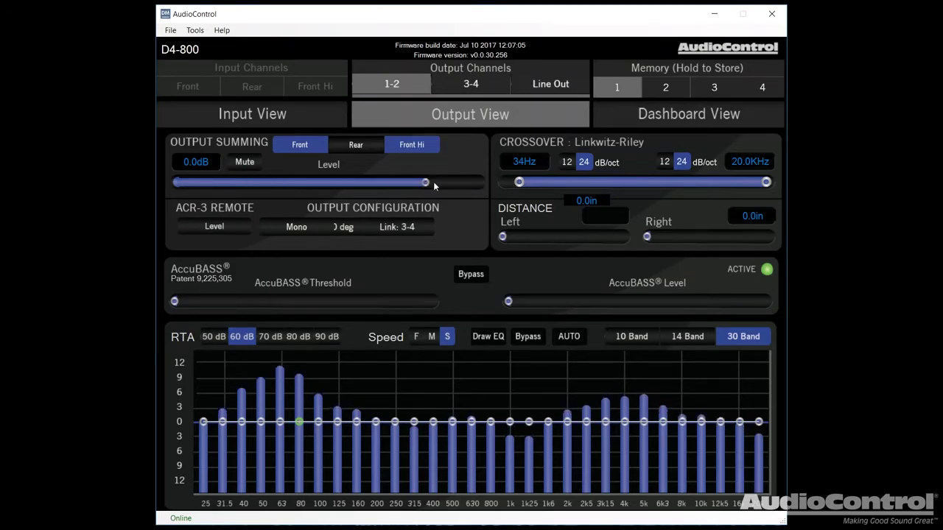
{"action": "left_click", "coordinate": [477, 183]}
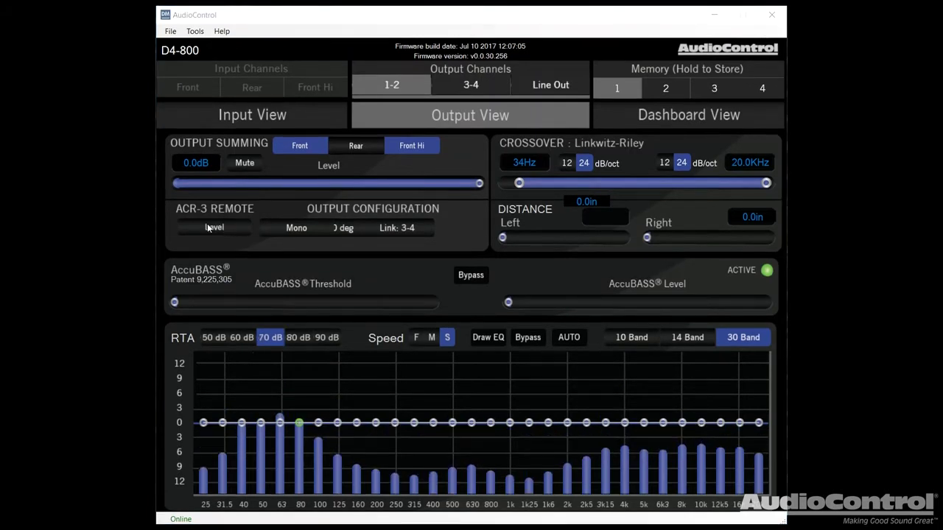
Enable ACR-3 Remote Level on outputs 1-2 and on outputs 3-4
{"action": "left_click", "coordinate": [219, 227]}
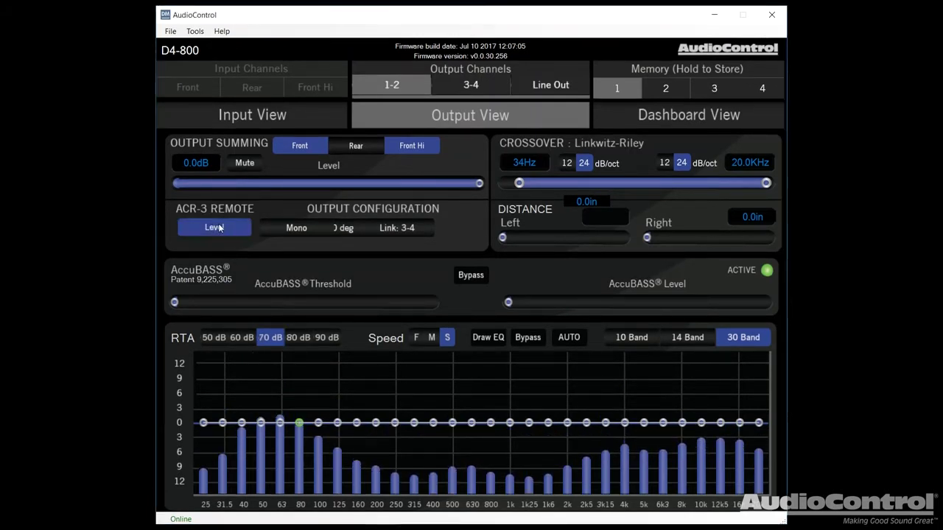
{"action": "left_click", "coordinate": [216, 228]}
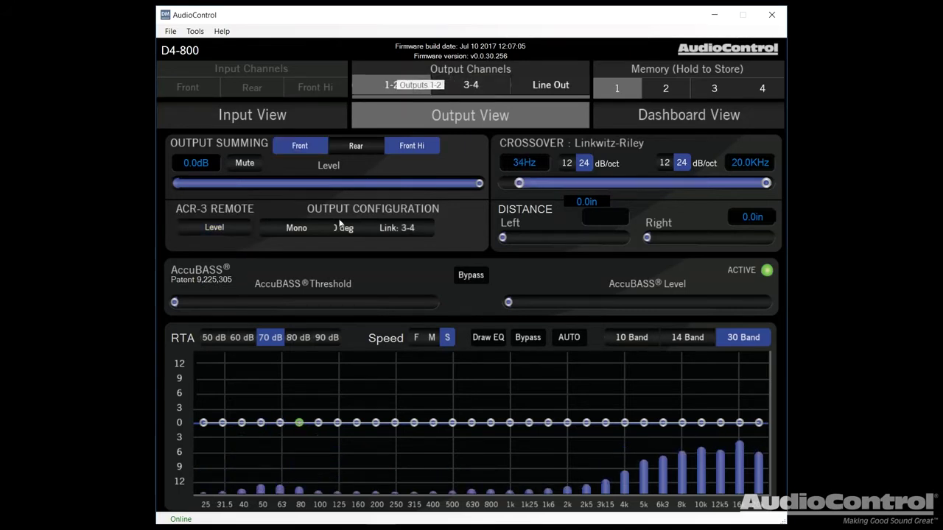
{"action": "left_click", "coordinate": [240, 227]}
{"action": "left_click", "coordinate": [458, 80]}
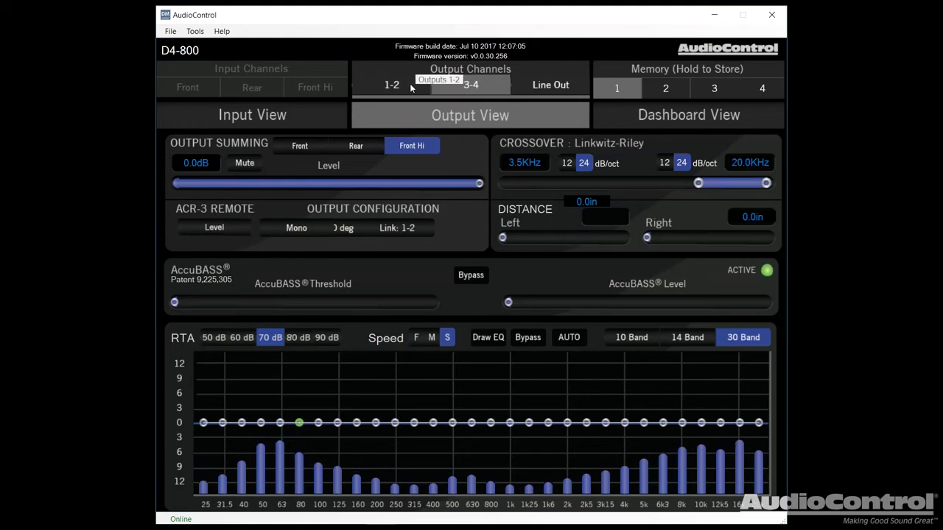
{"action": "left_click", "coordinate": [243, 227]}
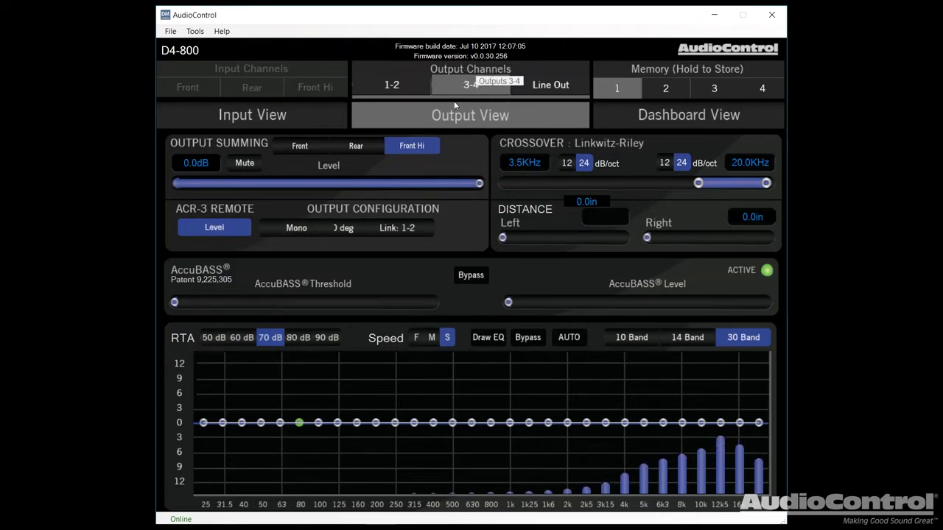
Back on outputs 1-2, toggle Mono and the phase setting on and off, leaving both unchanged
{"action": "left_click", "coordinate": [391, 84]}
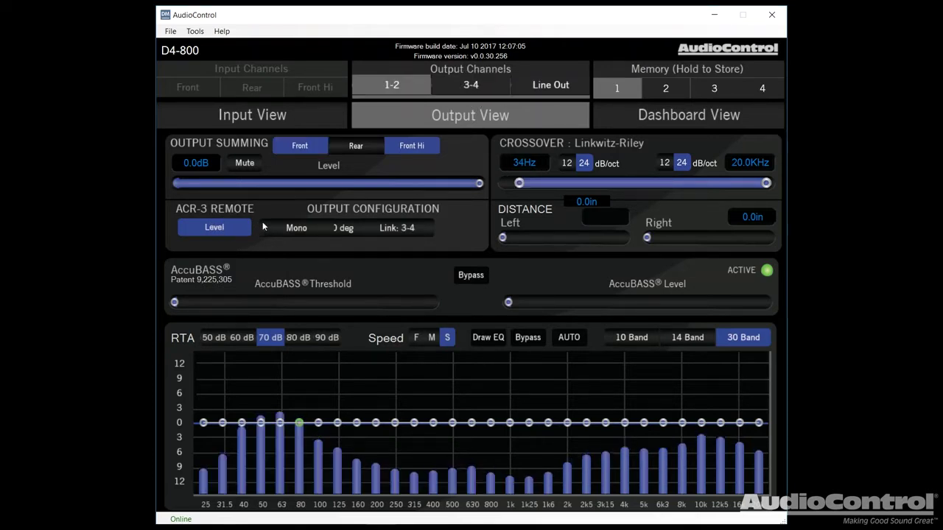
{"action": "left_click", "coordinate": [308, 229]}
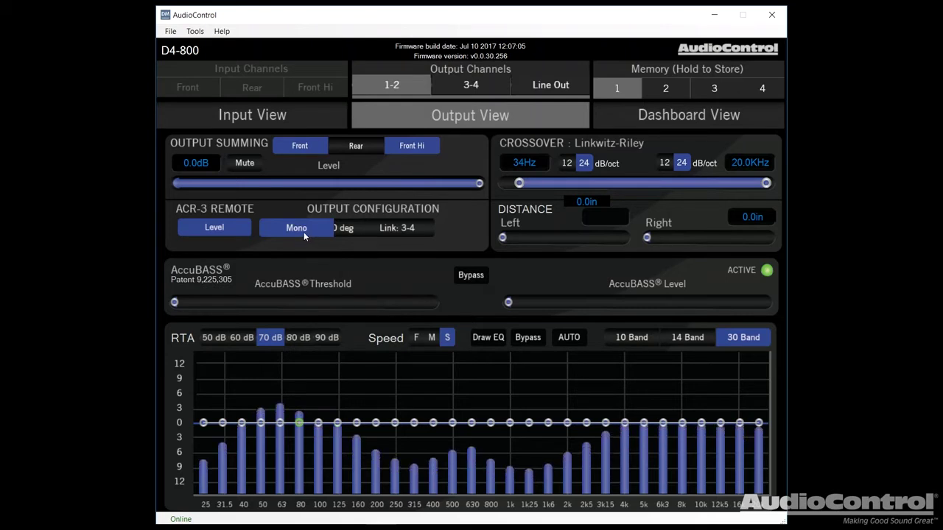
{"action": "left_click", "coordinate": [304, 232]}
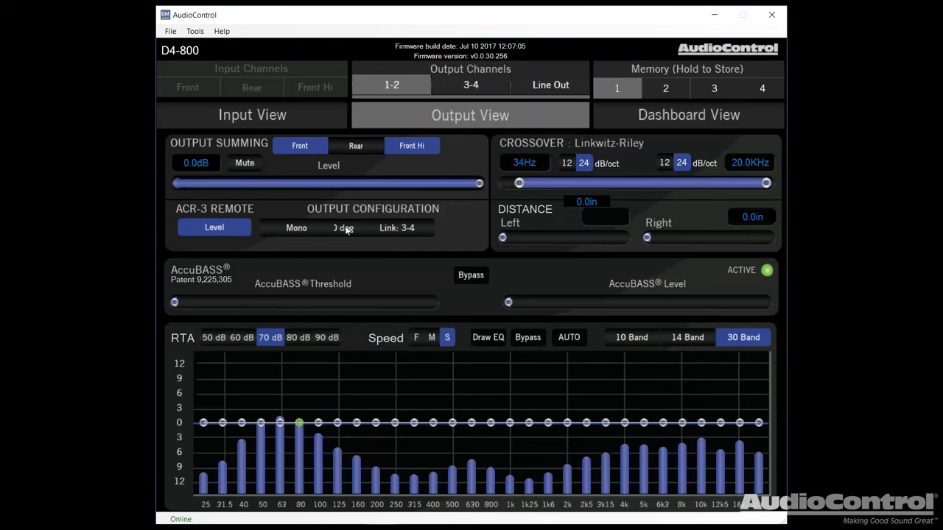
{"action": "left_click", "coordinate": [346, 230]}
{"action": "left_click", "coordinate": [351, 231]}
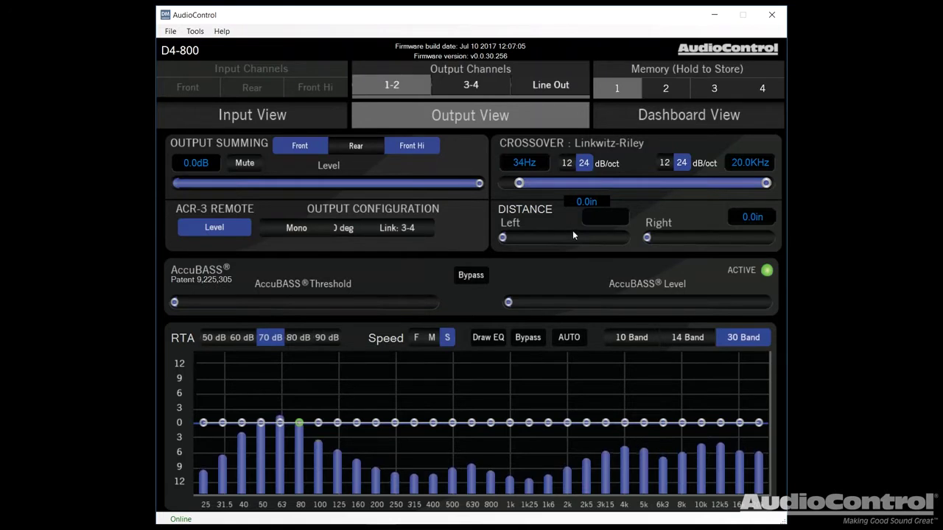
Try 12 and 24 dB/oct slopes, drag the handles, type a 100Hz high-pass, and set RTA to 60 dB
{"action": "left_click", "coordinate": [566, 164]}
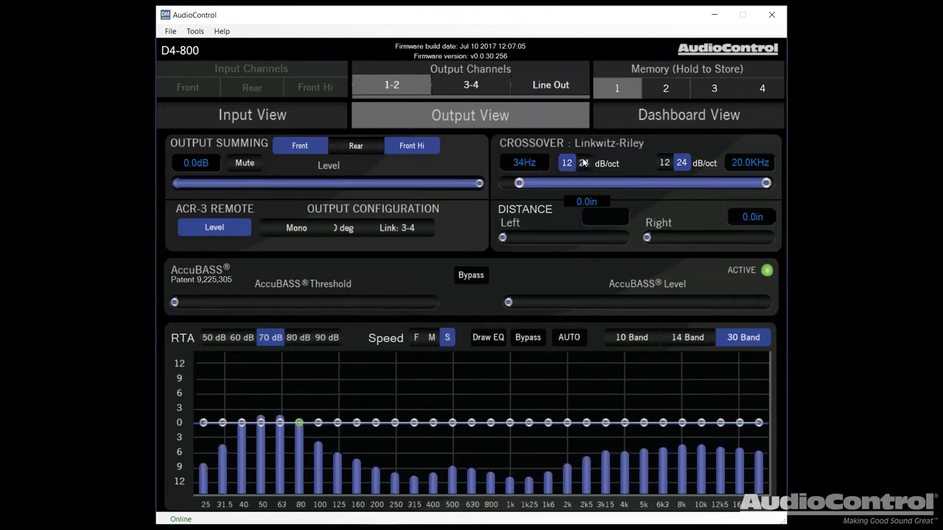
{"action": "left_click", "coordinate": [587, 163]}
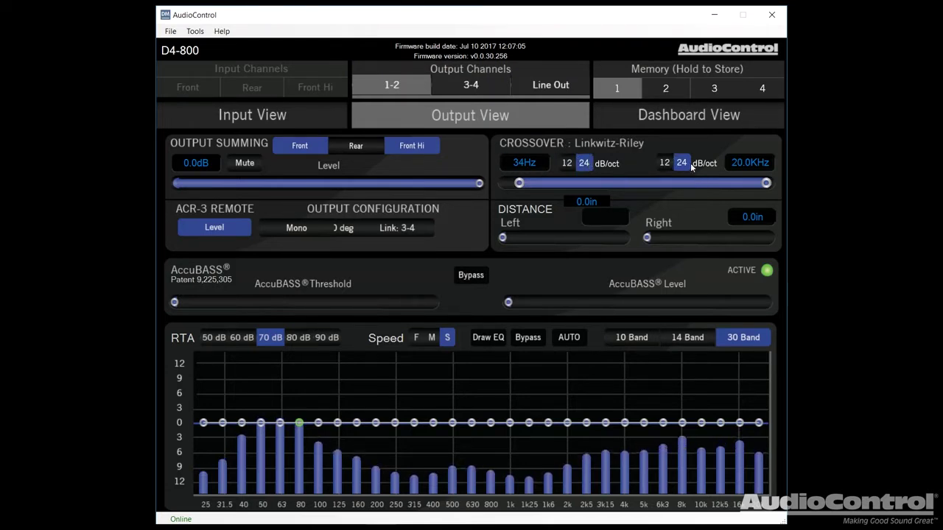
{"action": "left_click_drag", "start_coordinate": [520, 183], "coordinate": [555, 184]}
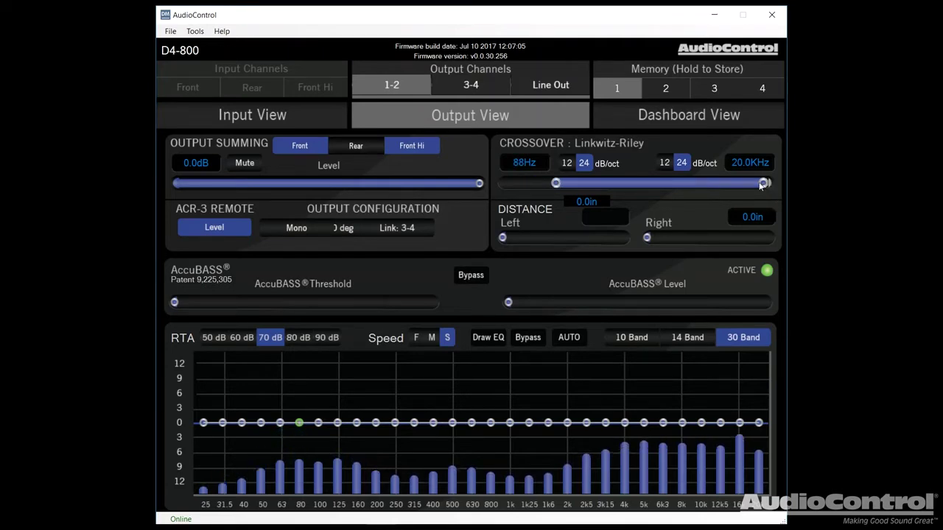
{"action": "left_click_drag", "start_coordinate": [766, 183], "coordinate": [712, 183]}
{"action": "double_click", "coordinate": [523, 163]}
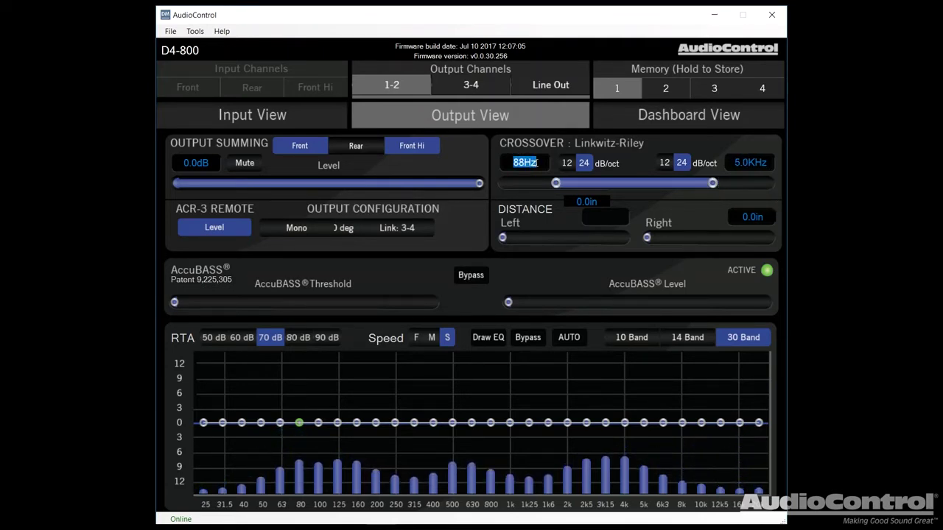
{"action": "type", "text": "100"}
{"action": "key", "text": "Return"}
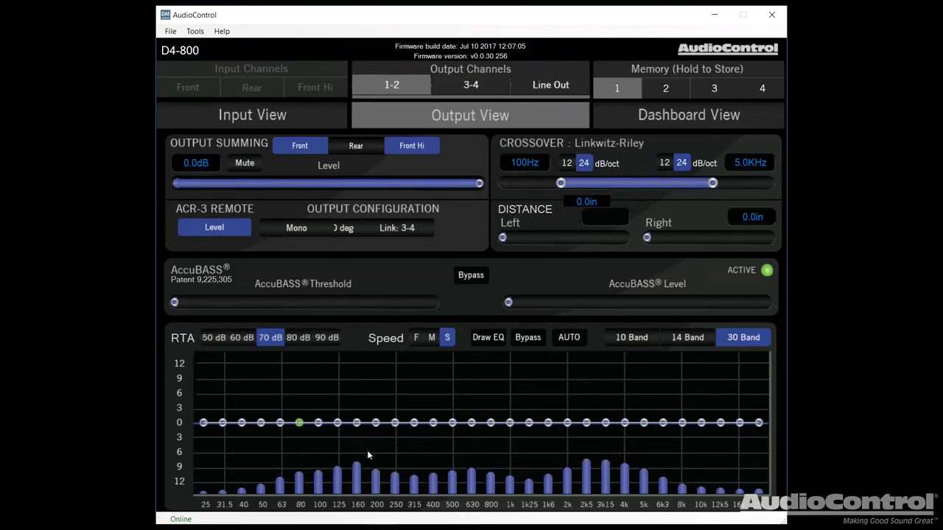
{"action": "left_click", "coordinate": [241, 338]}
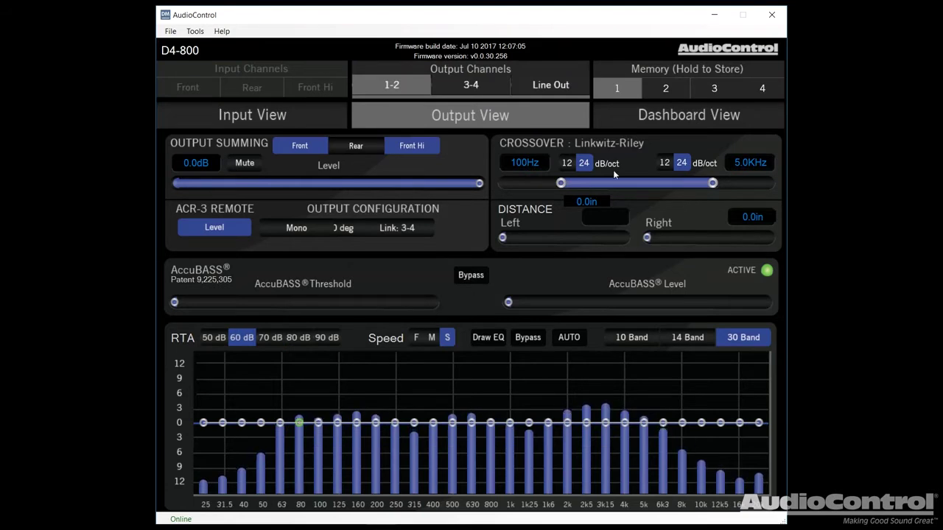
Settle the crossover at a 50Hz high-pass with the low-pass open at 20.0KHz
{"action": "left_click_drag", "start_coordinate": [564, 187], "coordinate": [580, 186]}
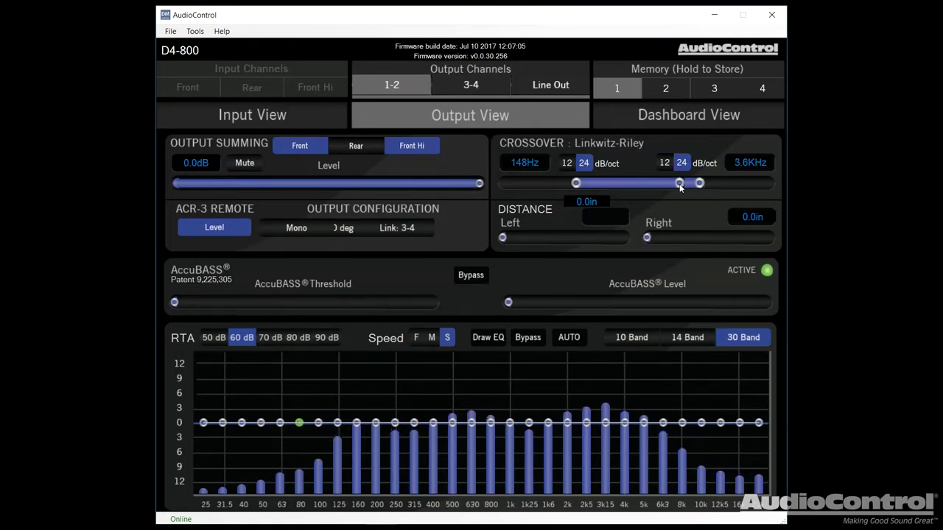
{"action": "left_click_drag", "start_coordinate": [680, 187], "coordinate": [657, 184]}
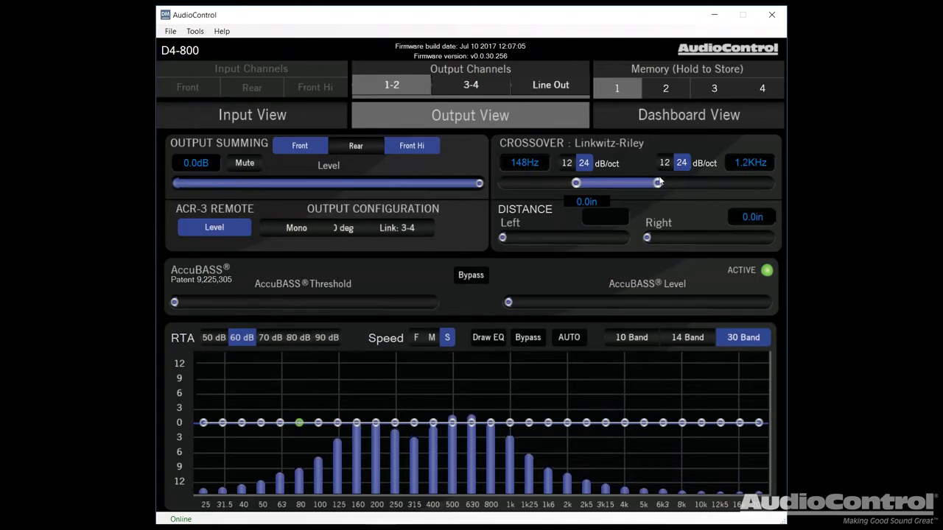
{"action": "left_click_drag", "start_coordinate": [659, 184], "coordinate": [765, 182]}
{"action": "left_click_drag", "start_coordinate": [576, 182], "coordinate": [534, 183]}
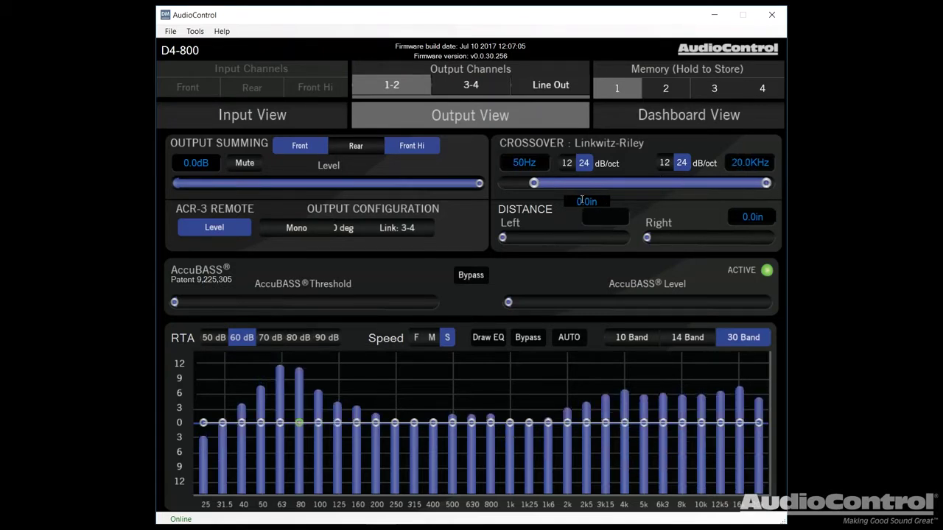
{"action": "left_click_drag", "start_coordinate": [507, 237], "coordinate": [478, 230]}
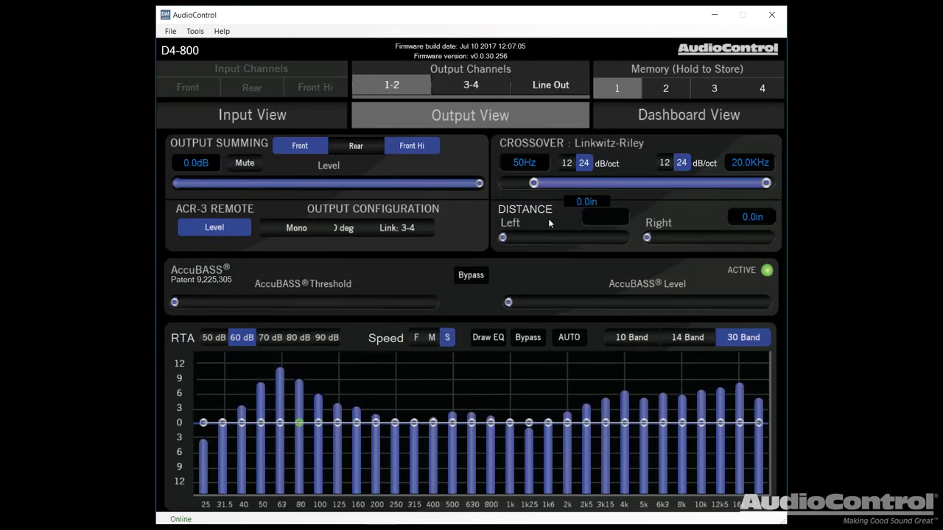
Enter distances of 20in left and 50in right, then reset both speaker distances to 0in
{"action": "double_click", "coordinate": [583, 204]}
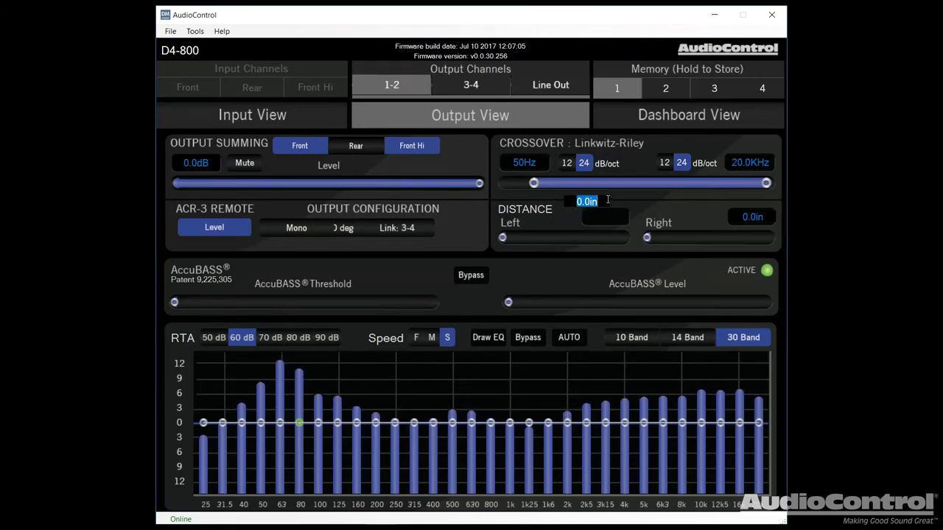
{"action": "type", "text": "20"}
{"action": "key", "text": "Return"}
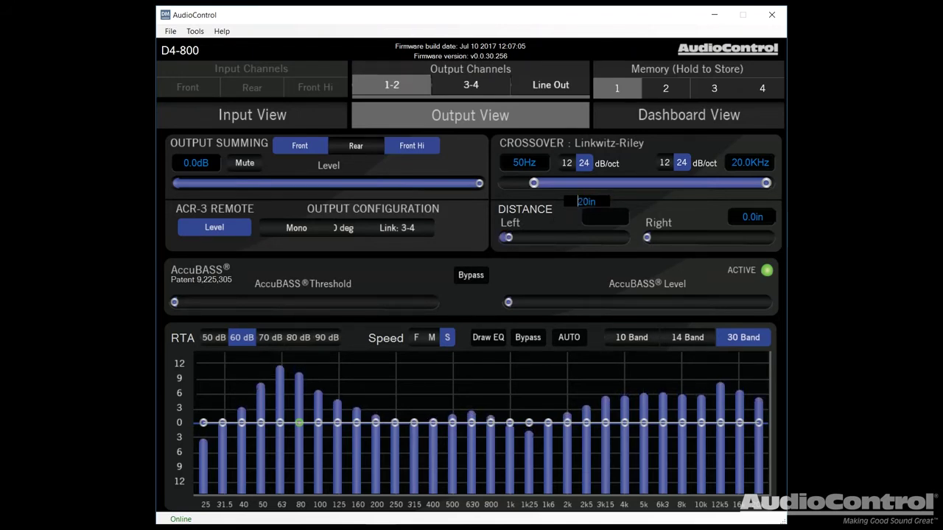
{"action": "double_click", "coordinate": [748, 215]}
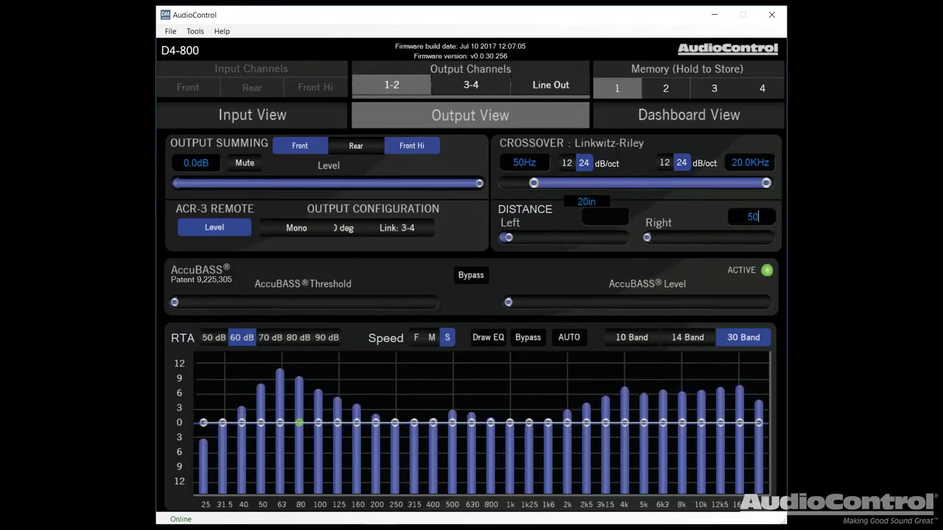
{"action": "type", "text": "50"}
{"action": "key", "text": "Return"}
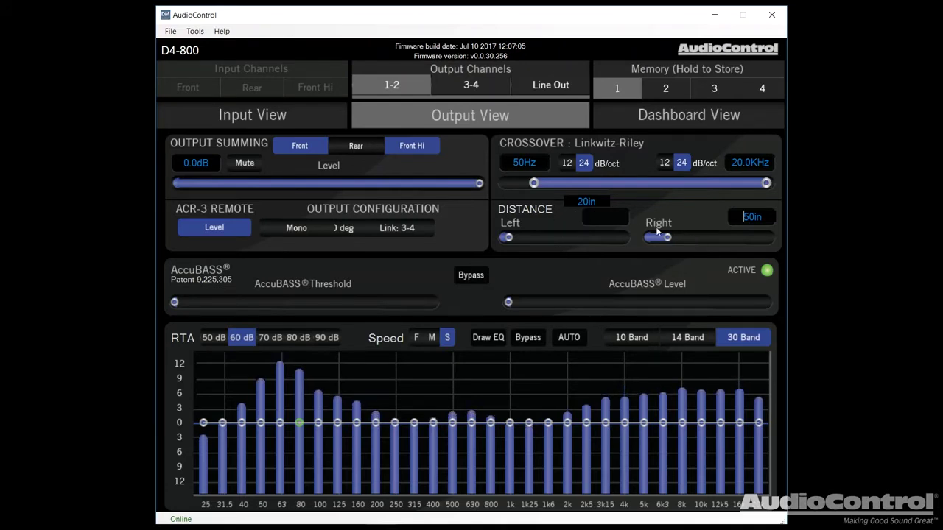
{"action": "left_click_drag", "start_coordinate": [658, 236], "coordinate": [647, 237]}
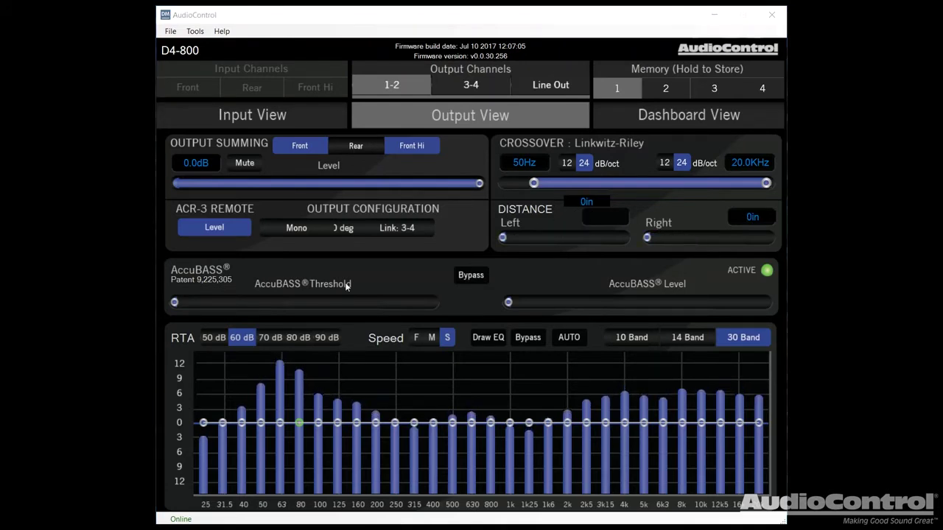
Try raising the AccuBASS level, return it to minimum, then put AccuBASS in Bypass
{"action": "left_click", "coordinate": [511, 274]}
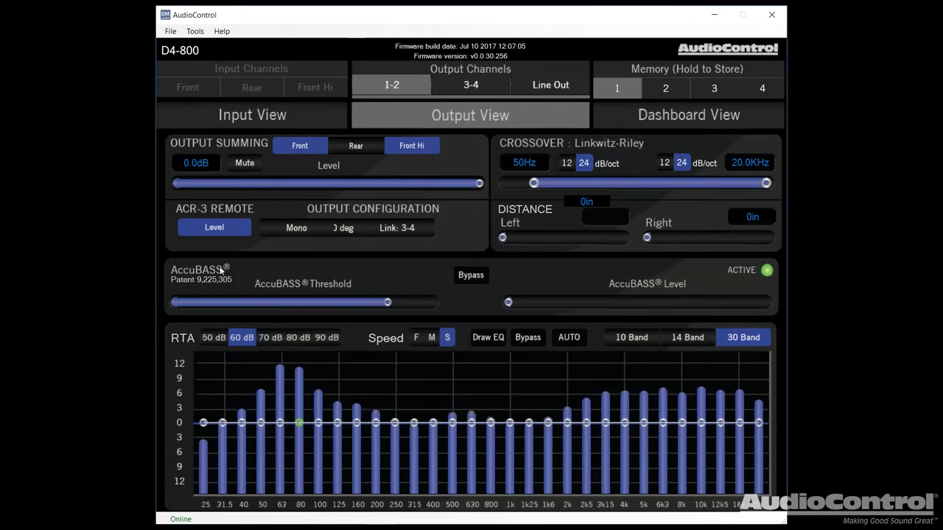
{"action": "left_click_drag", "start_coordinate": [537, 305], "coordinate": [622, 308]}
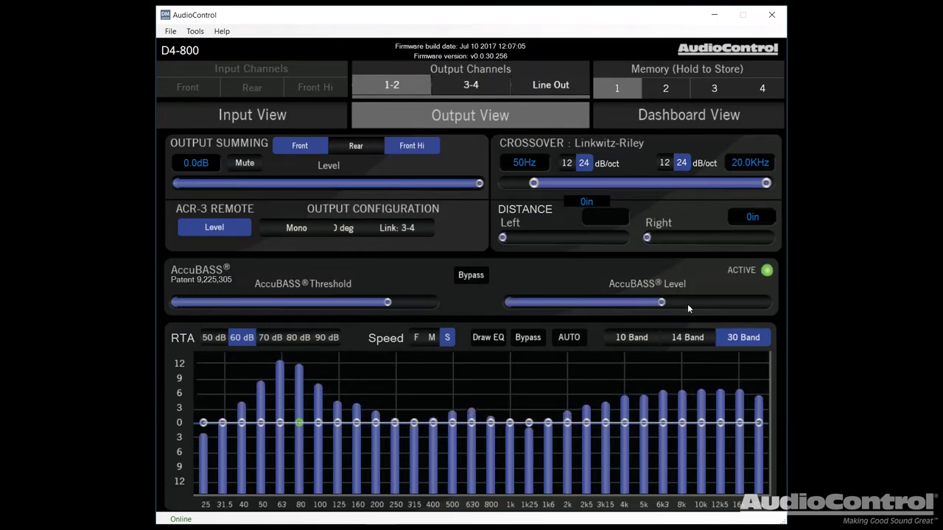
{"action": "left_click", "coordinate": [478, 276]}
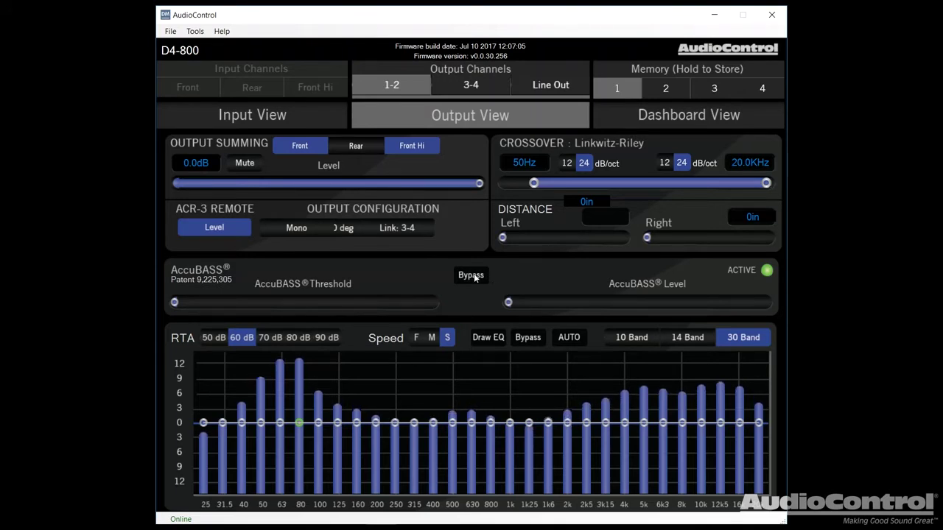
{"action": "left_click", "coordinate": [473, 276]}
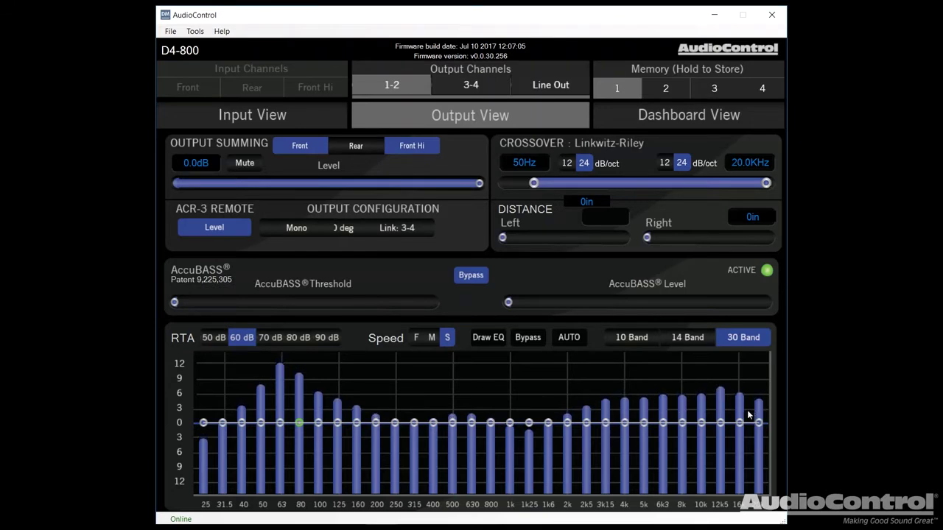
Cycle the EQ band views, cut the 16k band by about 2 dB, then engage EQ Bypass
{"action": "left_click", "coordinate": [662, 343]}
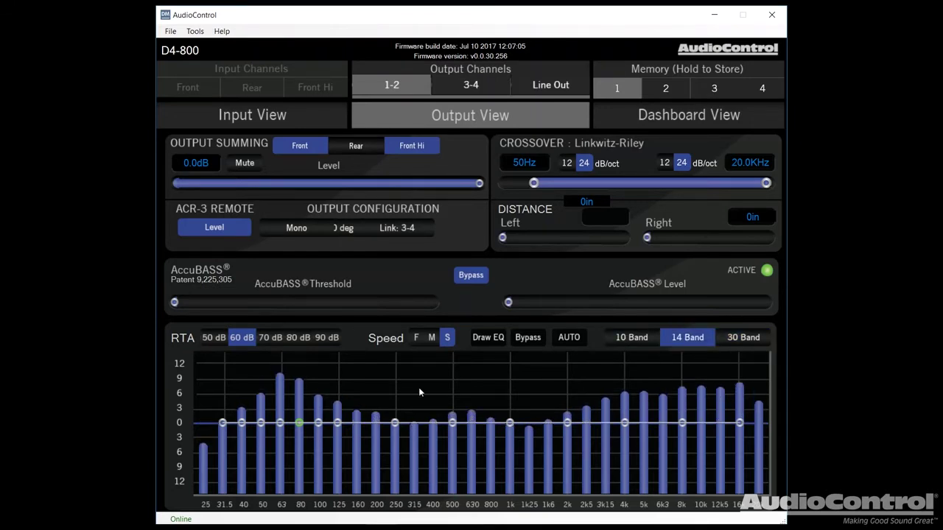
{"action": "left_click", "coordinate": [648, 339]}
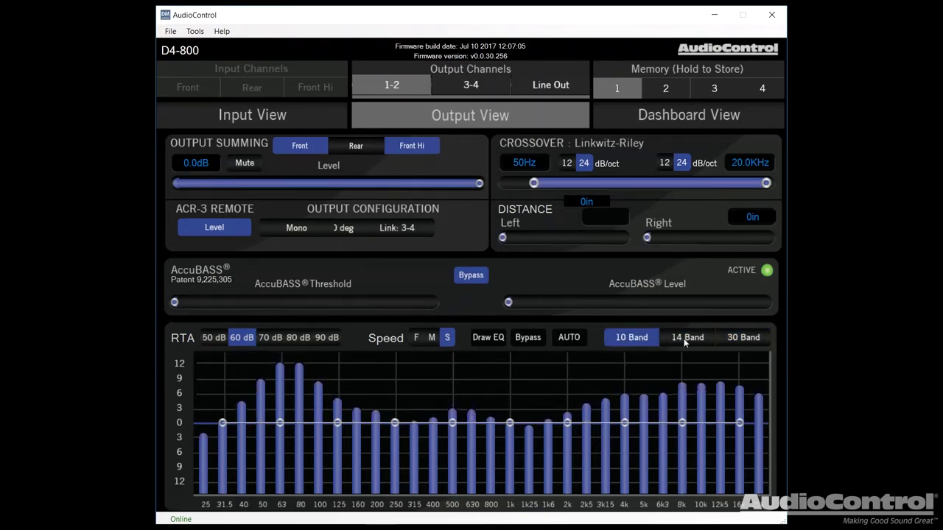
{"action": "left_click", "coordinate": [686, 340]}
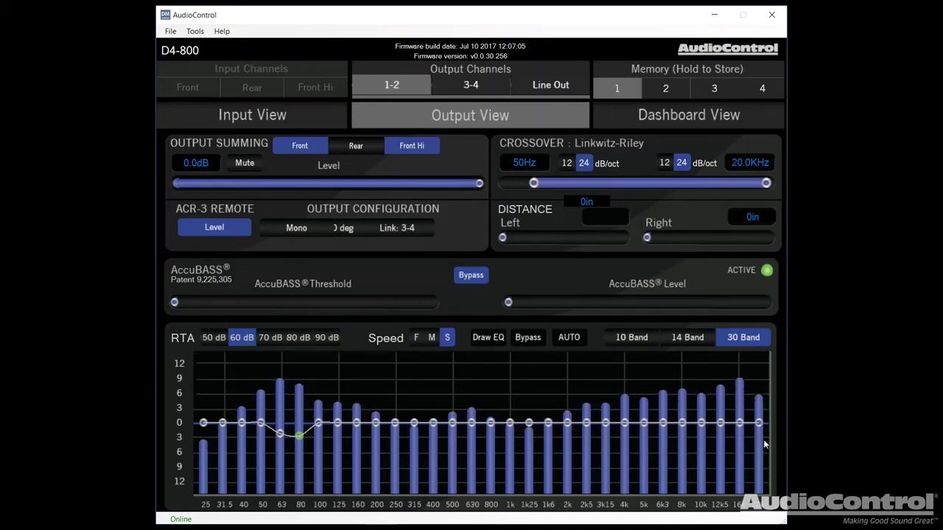
{"action": "left_click_drag", "start_coordinate": [740, 423], "coordinate": [721, 430]}
{"action": "left_click", "coordinate": [527, 337]}
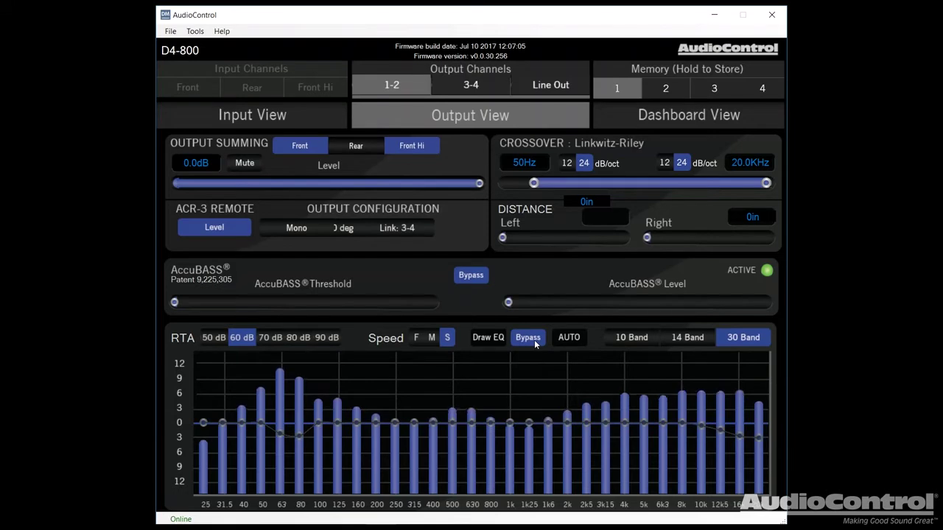
Re-enable the output EQ, draw a +2.4 dB lift across the 31.5–80 Hz bands, and A/B it with Bypass
{"action": "left_click", "coordinate": [534, 340]}
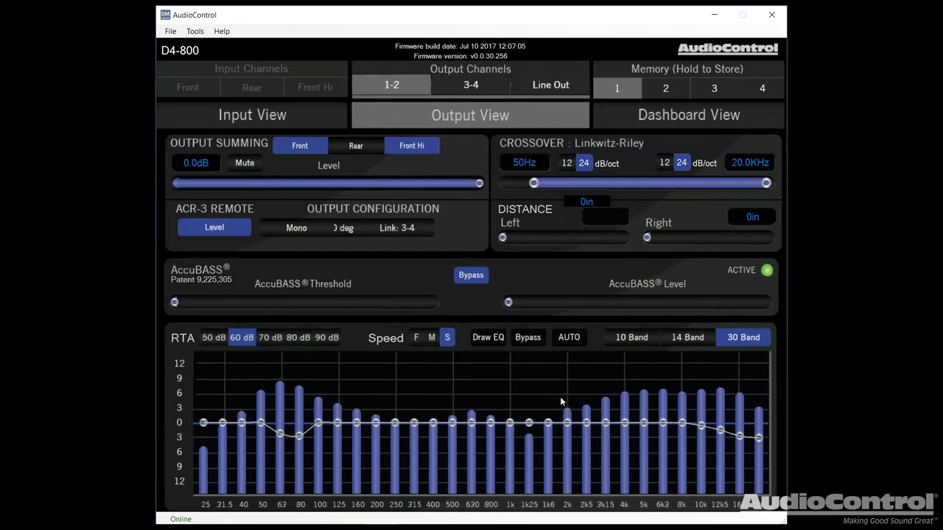
{"action": "left_click", "coordinate": [491, 338]}
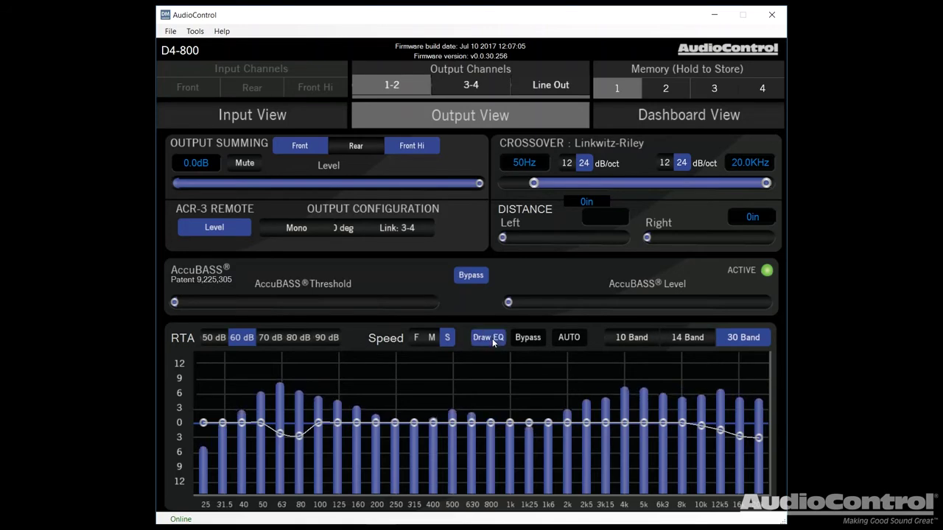
{"action": "mouse_move", "coordinate": [210, 421]}
{"action": "left_mouse_down"}
{"action": "mouse_move", "coordinate": [348, 417]}
{"action": "mouse_move", "coordinate": [418, 427]}
{"action": "left_mouse_up"}
{"action": "left_click", "coordinate": [527, 338]}
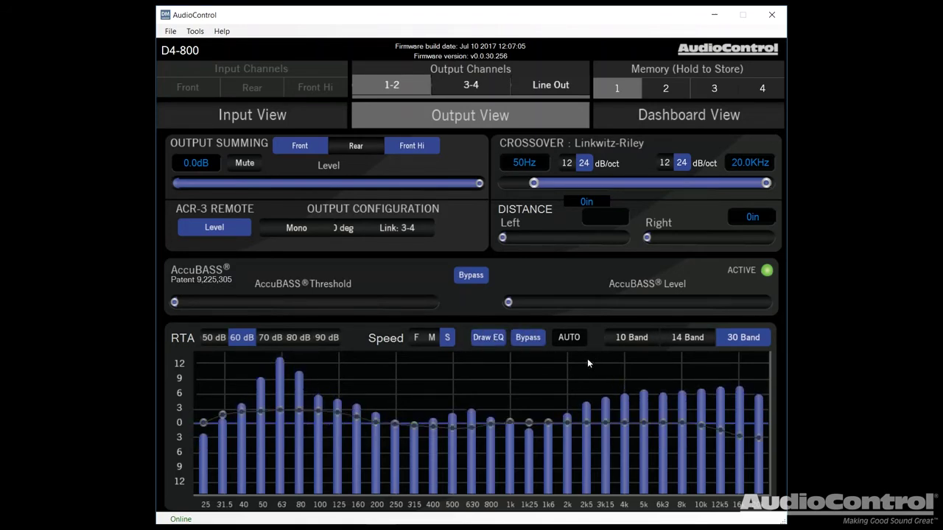
{"action": "left_click", "coordinate": [527, 337]}
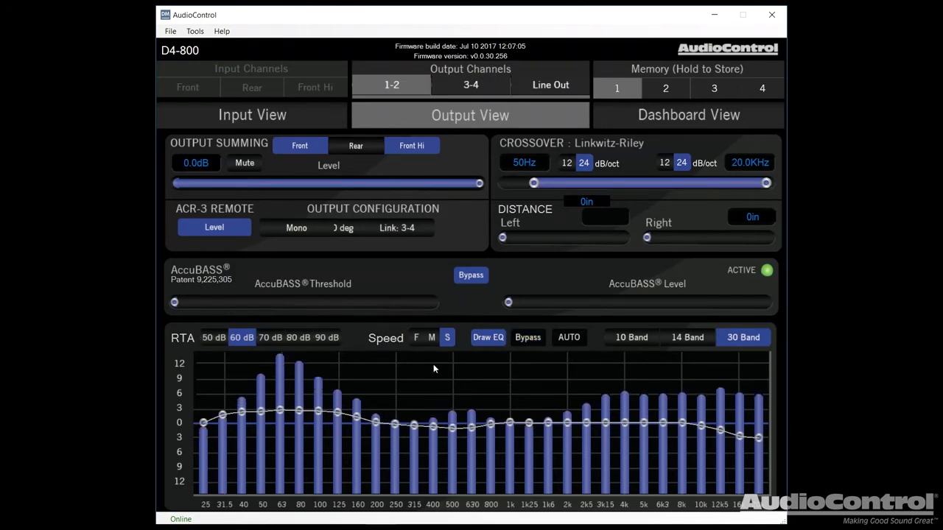
{"action": "left_click", "coordinate": [528, 338]}
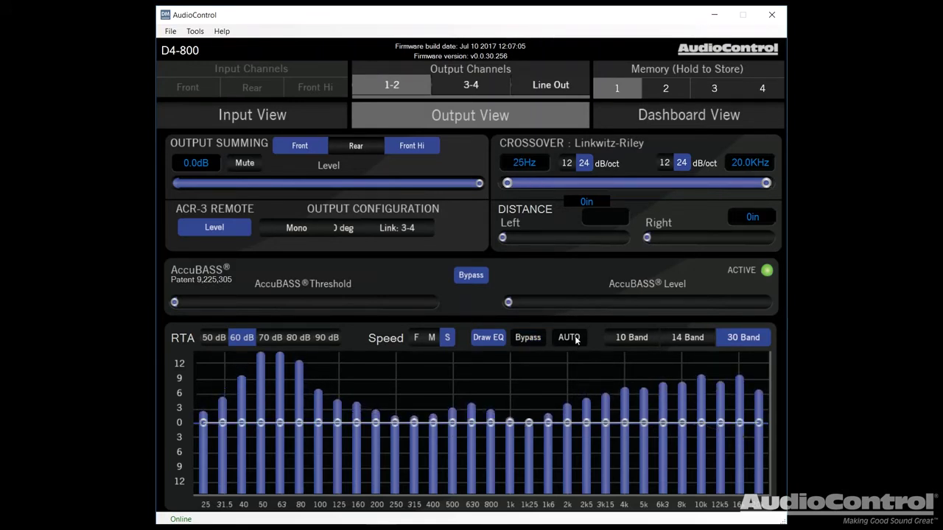
Run the AUTO EQ calculation for outputs 1-2 twice, confirming each run, then view the dashboard
{"action": "left_click", "coordinate": [569, 337]}
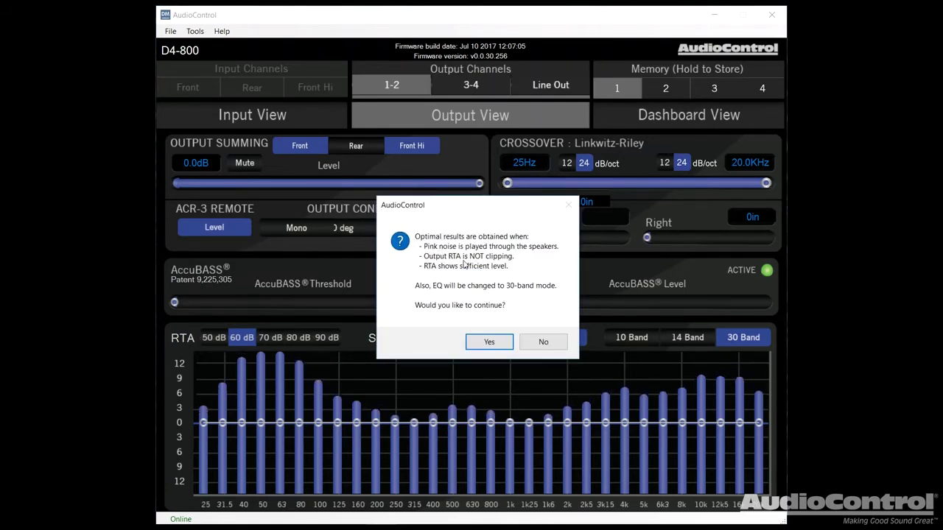
{"action": "left_click", "coordinate": [489, 341]}
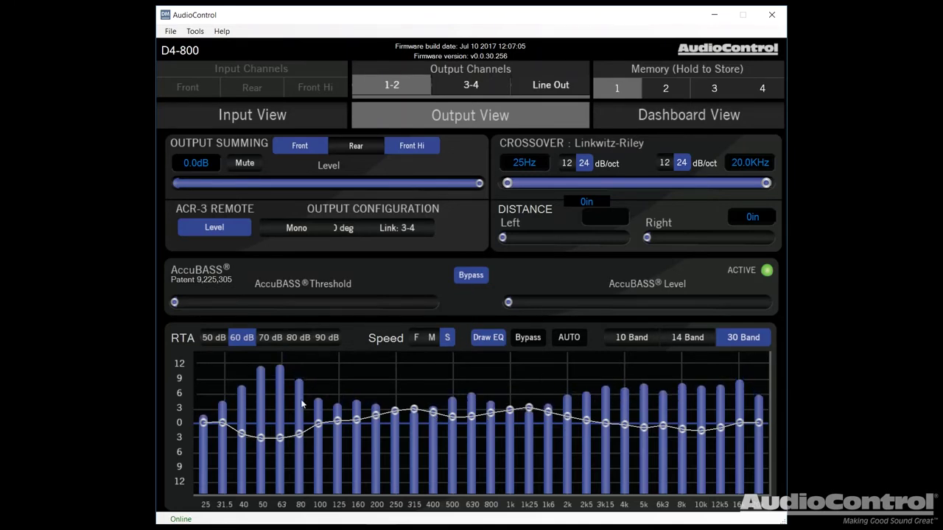
{"action": "left_click", "coordinate": [569, 341]}
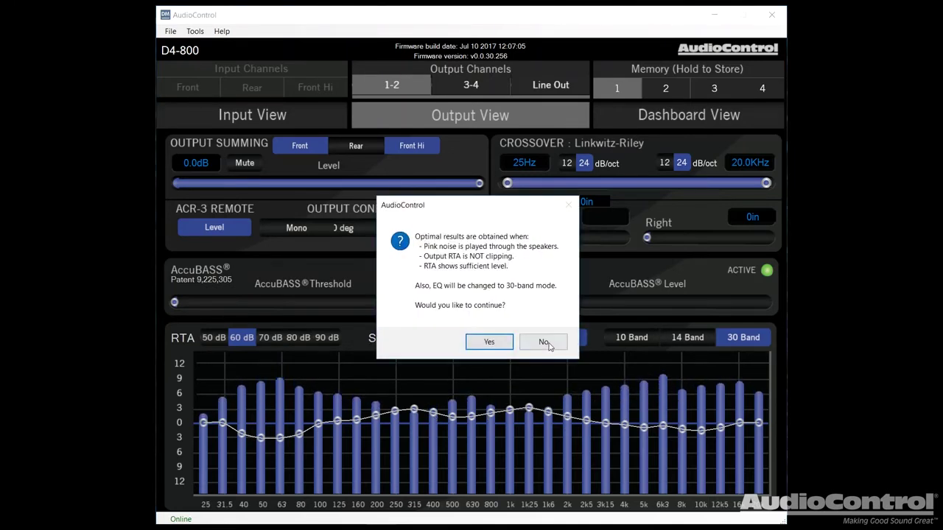
{"action": "left_click", "coordinate": [487, 342]}
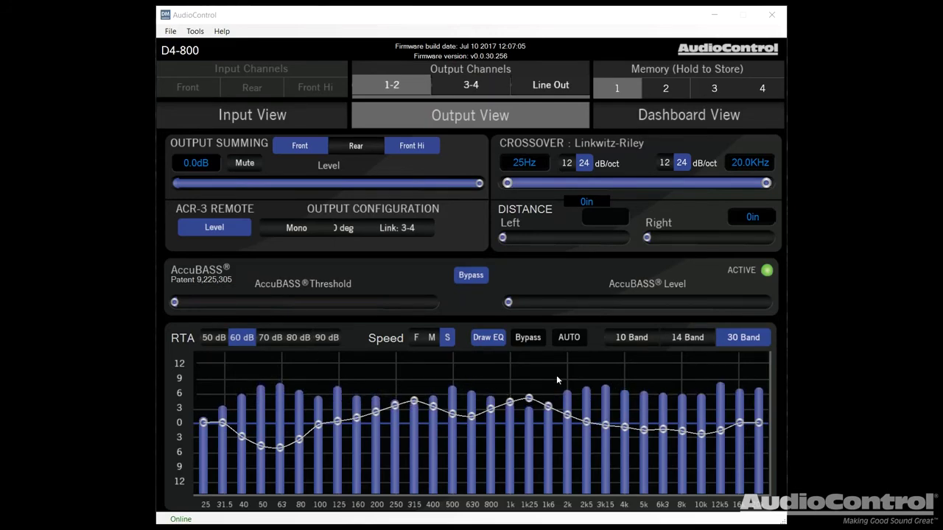
{"action": "left_click", "coordinate": [653, 122]}
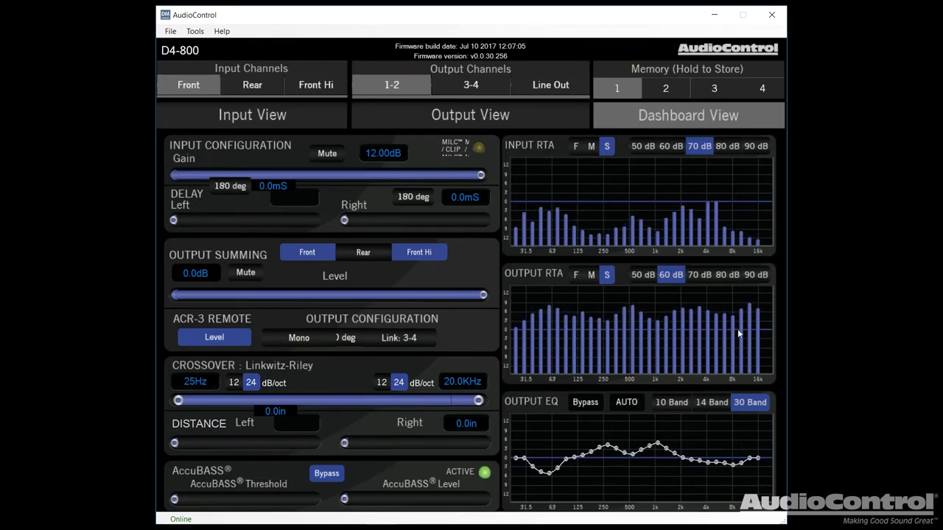
Check the 1k band gain and pull down the highest EQ bands so the curve ends nearly flat
{"action": "left_click", "coordinate": [657, 442]}
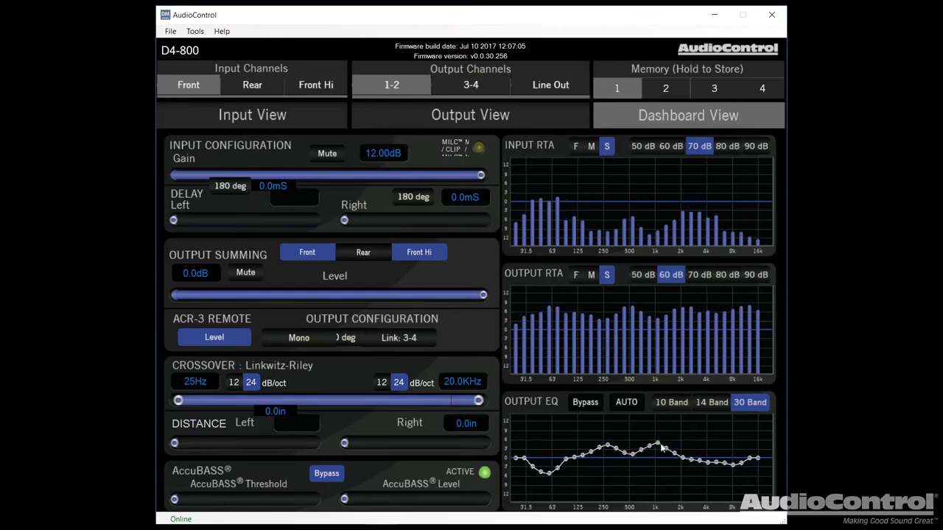
{"action": "left_click_drag", "start_coordinate": [757, 458], "coordinate": [757, 479]}
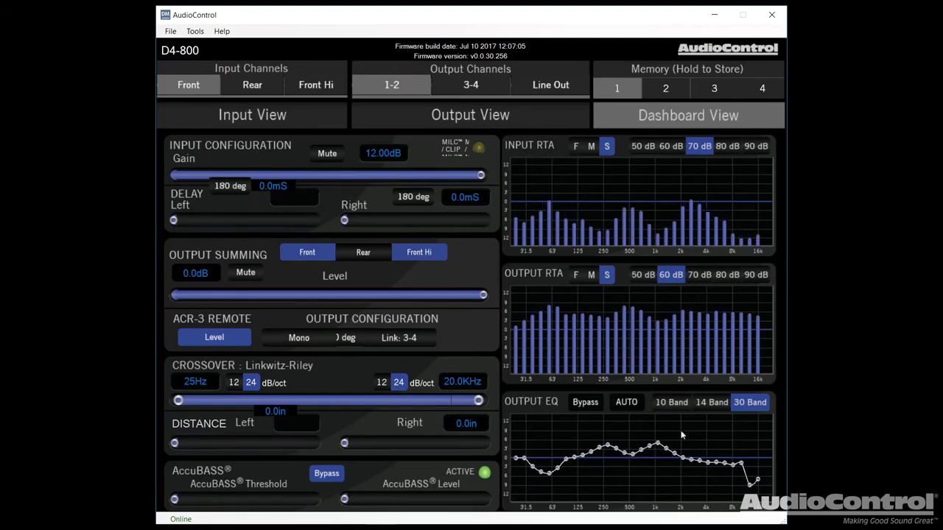
{"action": "left_click", "coordinate": [472, 115]}
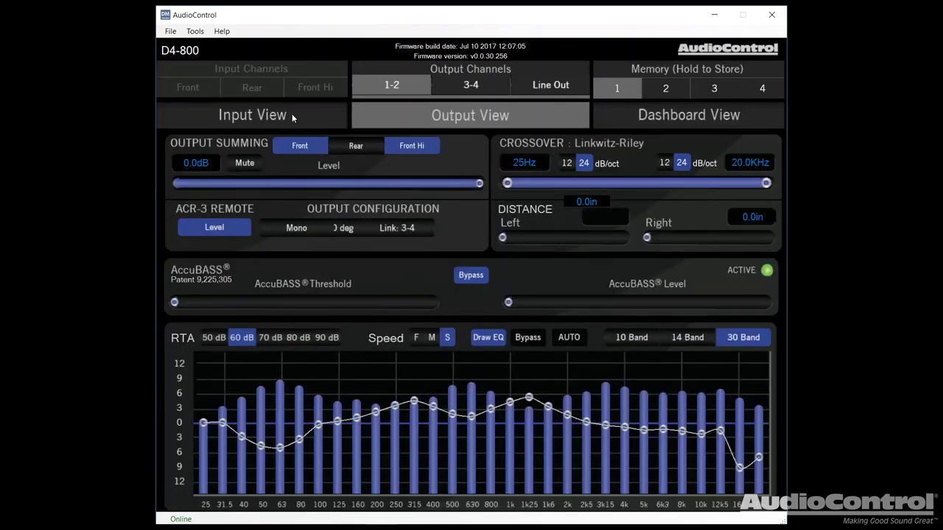
{"action": "left_click", "coordinate": [625, 116]}
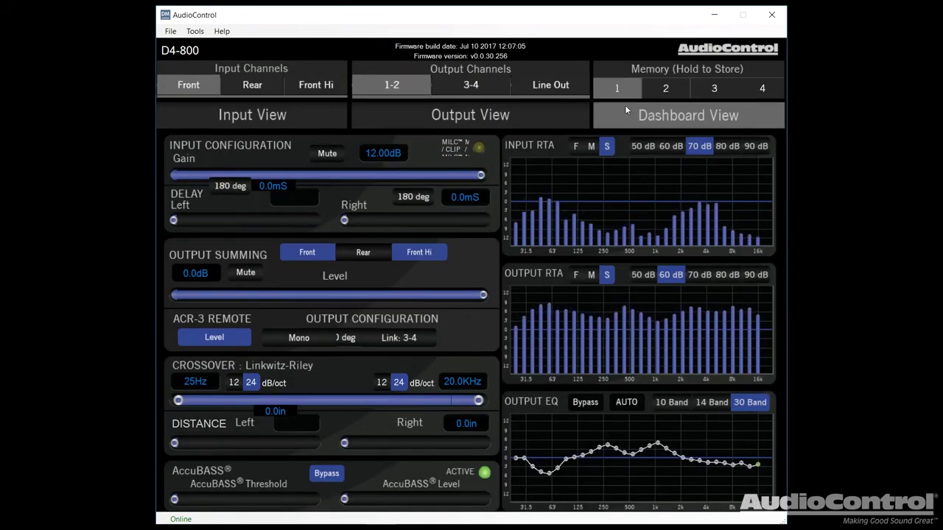
Overwrite memory 1 with the current tune, then recall memory 2 and bring up the File menu
{"action": "left_click", "coordinate": [623, 92]}
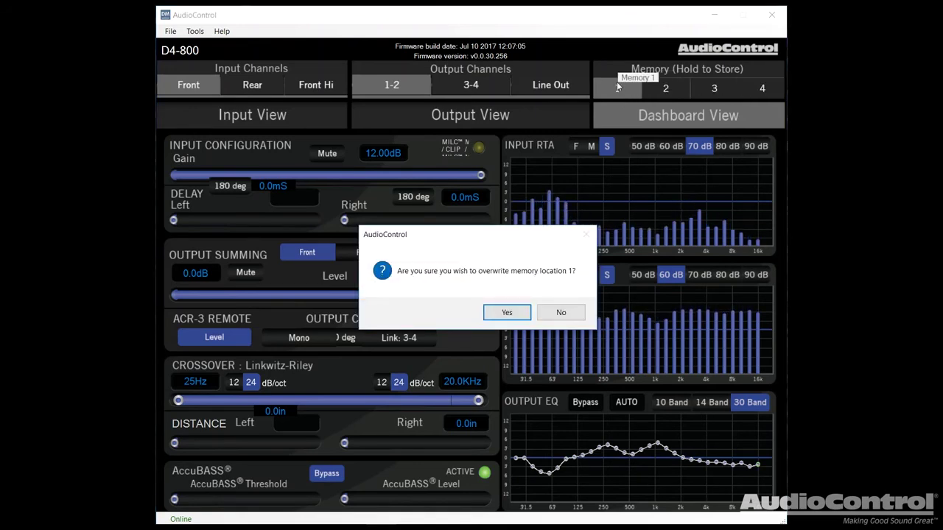
{"action": "left_click", "coordinate": [514, 309]}
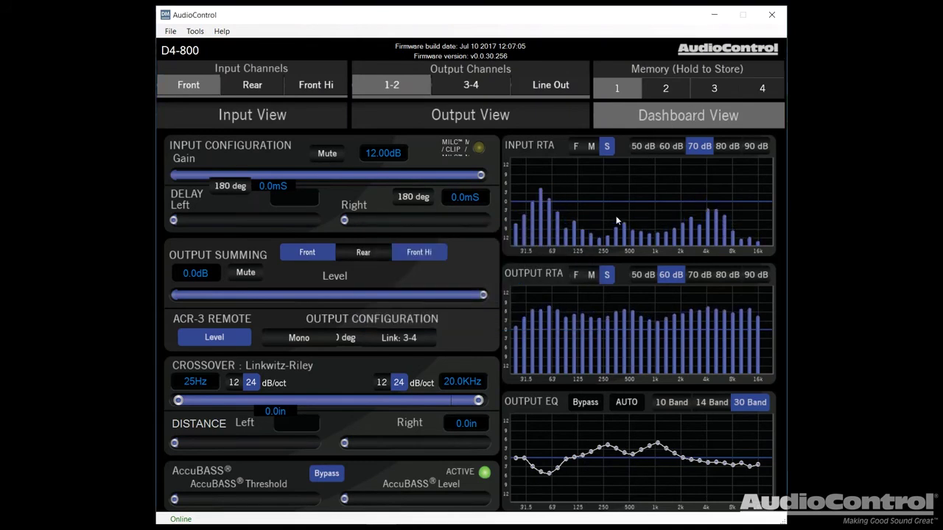
{"action": "key", "text": "alt+f"}
{"action": "key", "text": "Escape"}
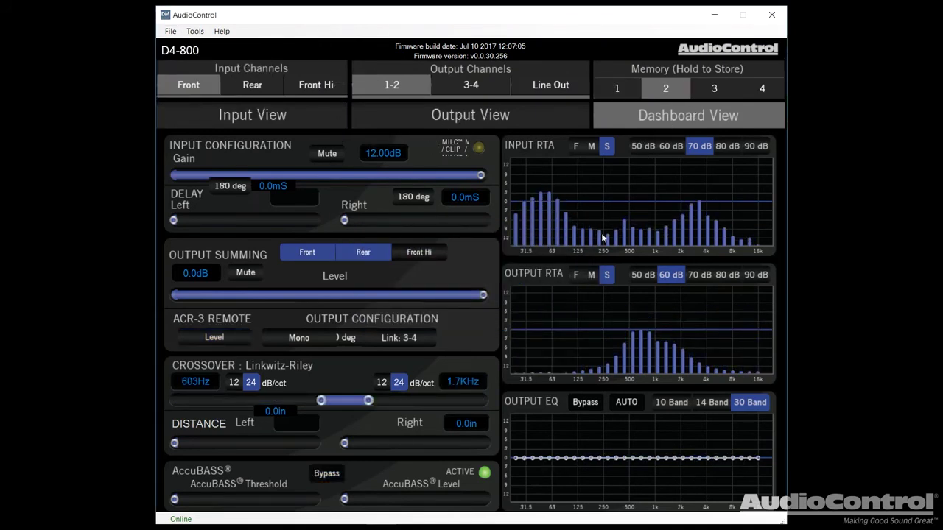
{"action": "left_click", "coordinate": [170, 31]}
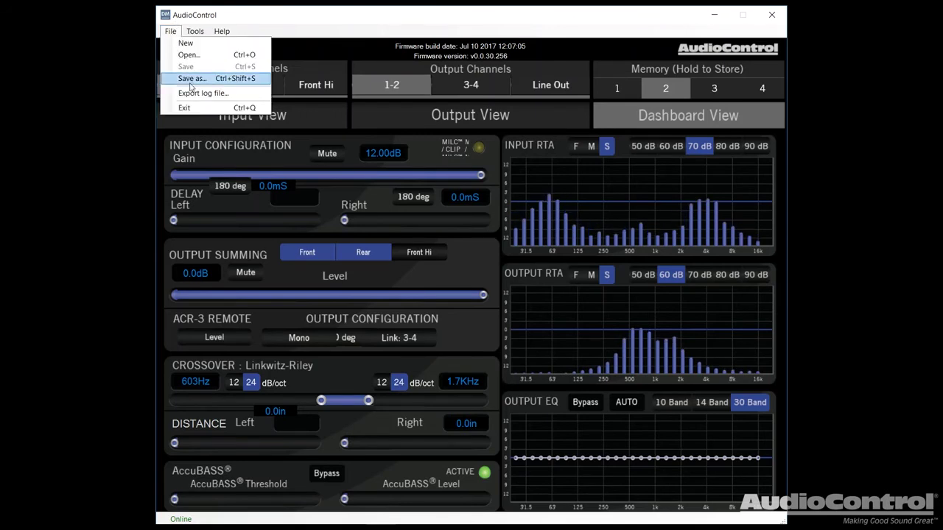